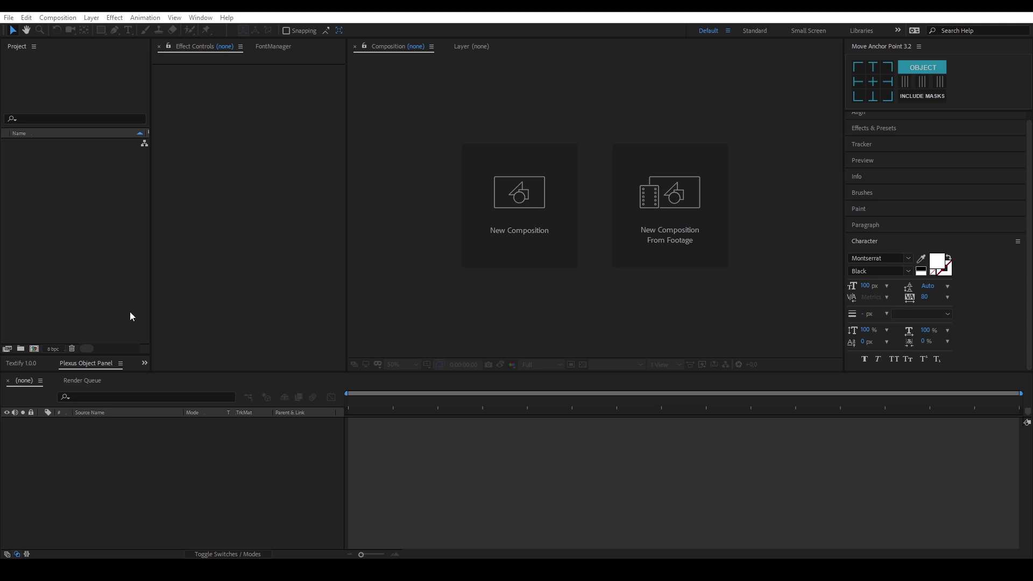
# - Create a new composition named 'Text Transitions' at 1920×1080, 30 fps, ten seconds long
pyautogui.rightClick(53, 253)
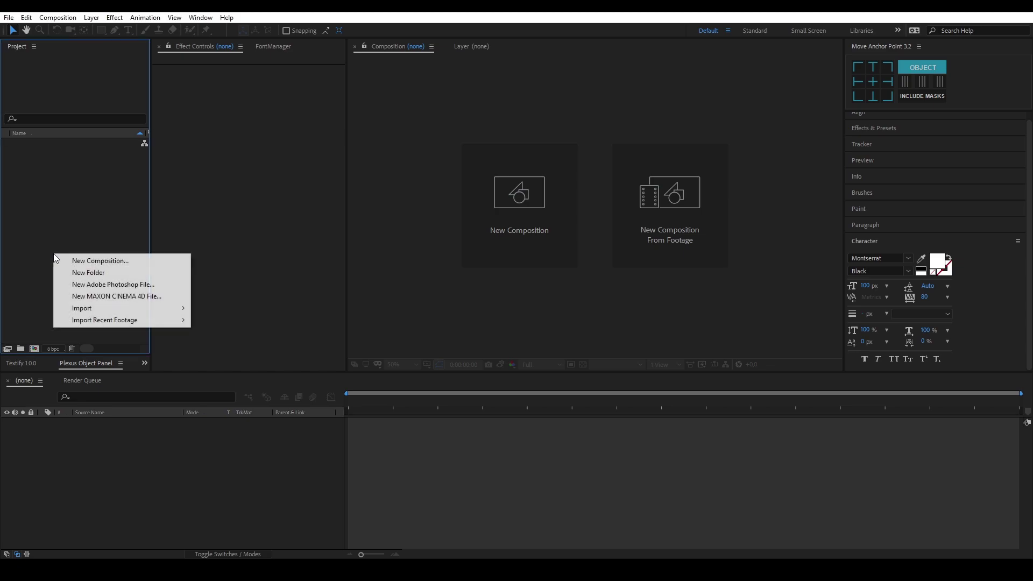
pyautogui.click(89, 259)
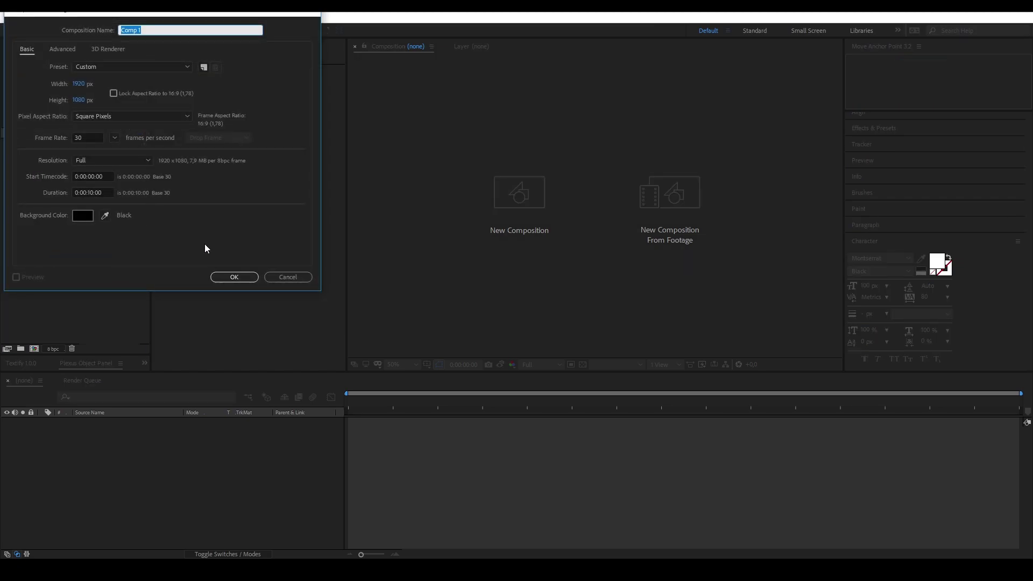
pyautogui.write('Text Transitions')
pyautogui.click(88, 137)
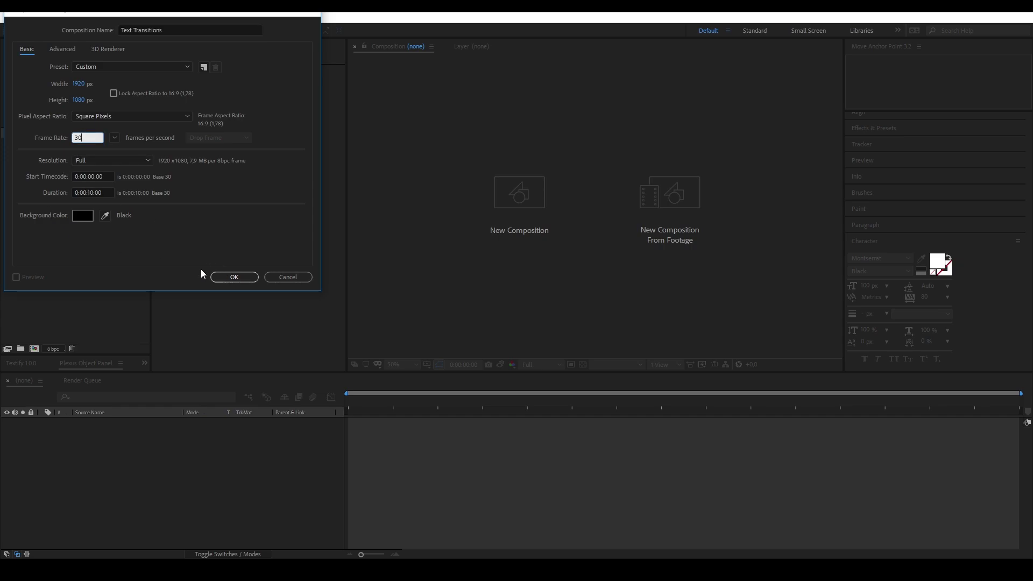
# - Confirm the composition and add a white text layer reading 'LemonSquid'
pyautogui.click(235, 276)
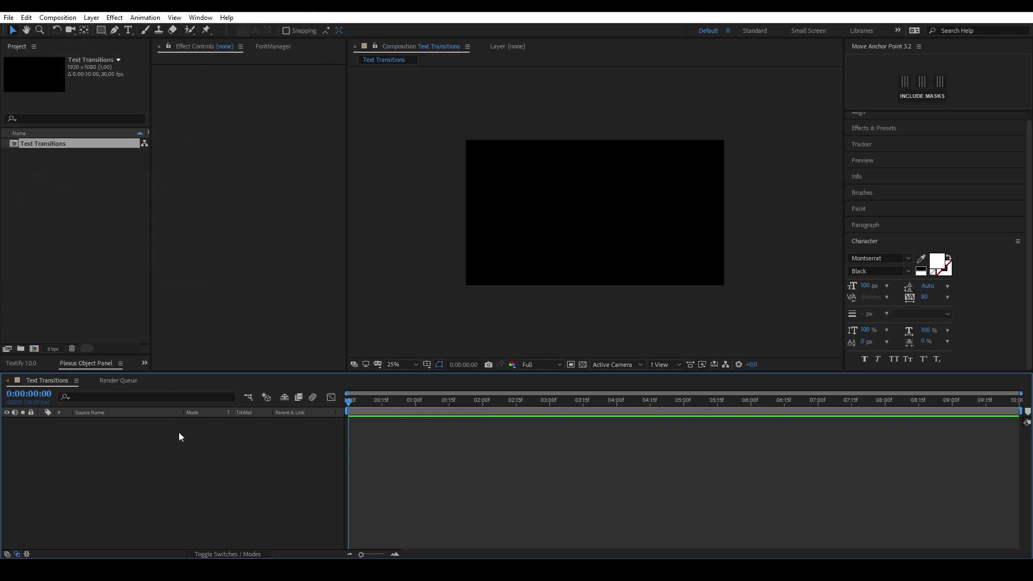
pyautogui.hotkey('ctrl', 't')
pyautogui.click(578, 210)
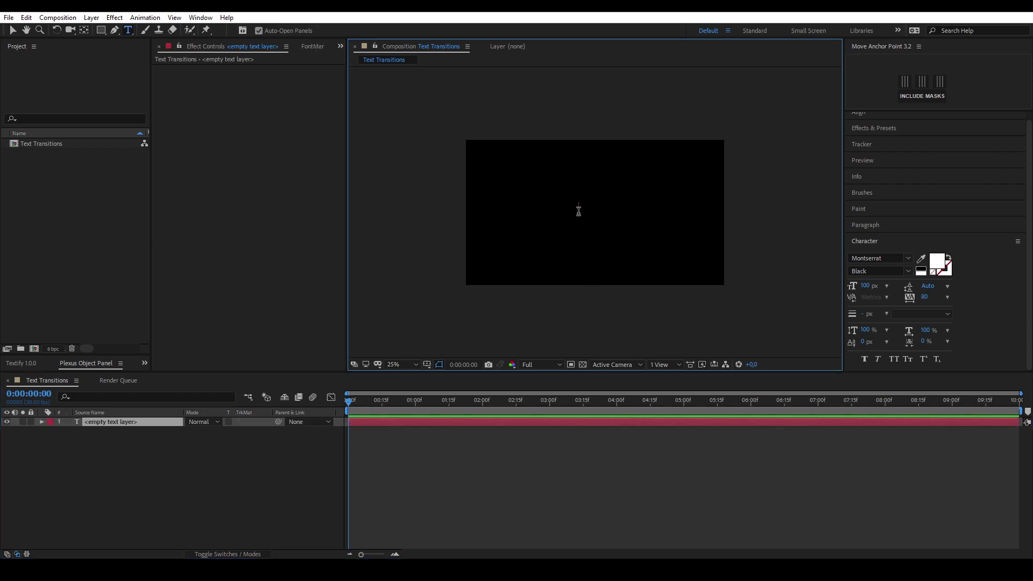
pyautogui.write('Lemo')
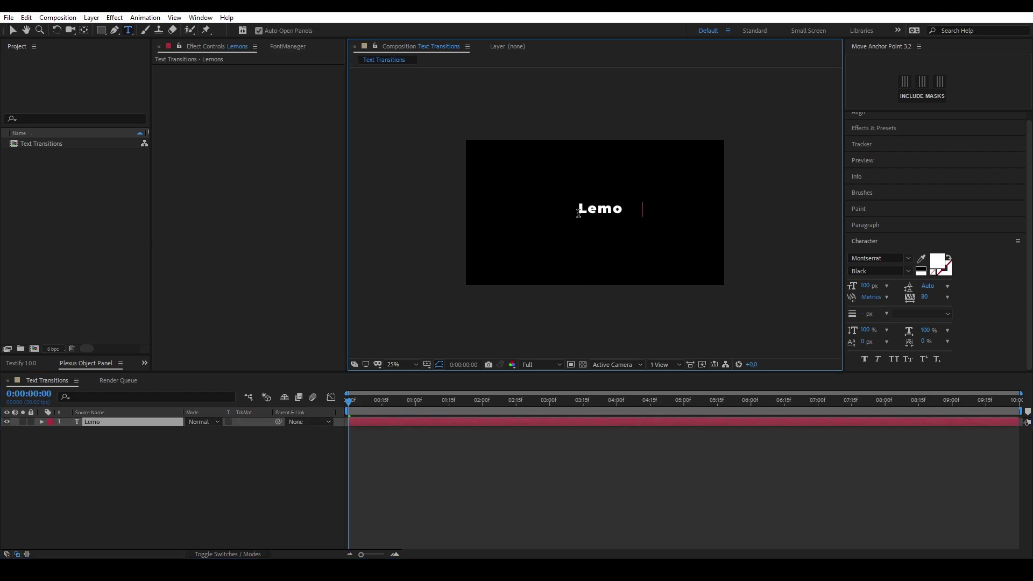
pyautogui.write('nsSqui')
pyautogui.press('BackSpace')
pyautogui.press('BackSpace')
pyautogui.press('BackSpace')
pyautogui.press('BackSpace')
pyautogui.press('BackSpace')
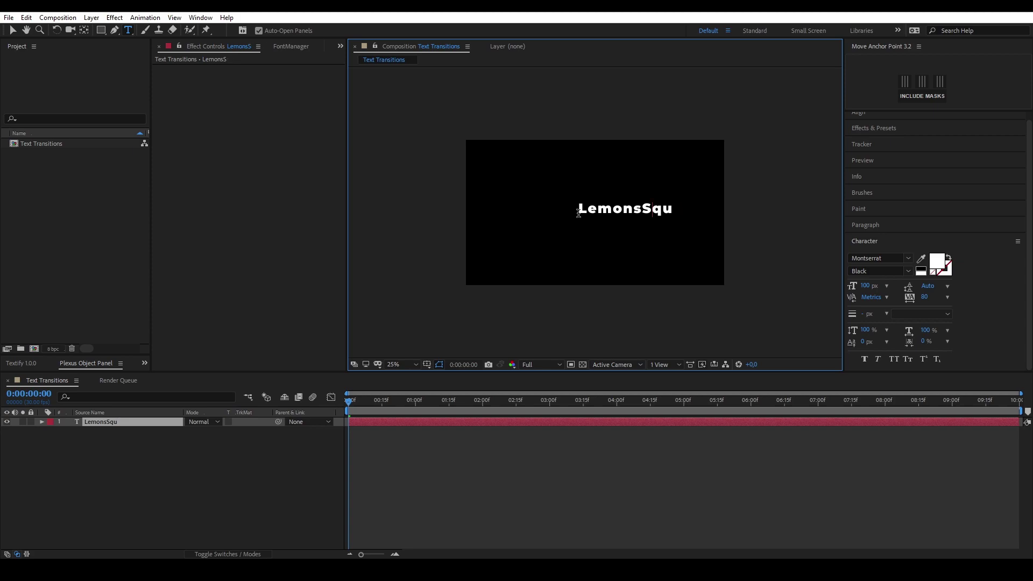
pyautogui.write('Squid')
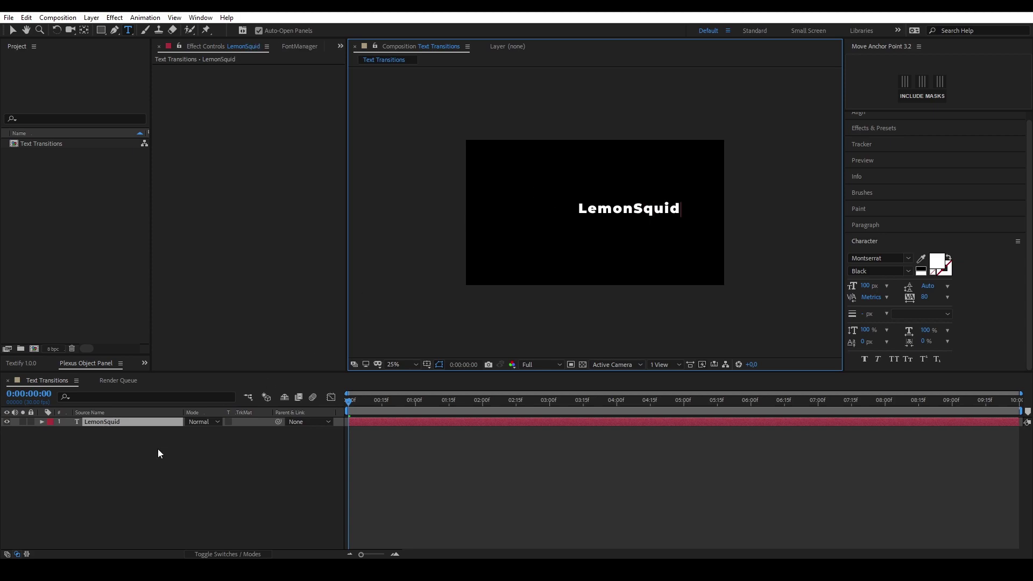
pyautogui.click(157, 449)
pyautogui.click(149, 423)
# - Try centring the text's anchor point from the Align panel, then undo the change
pyautogui.press('v')
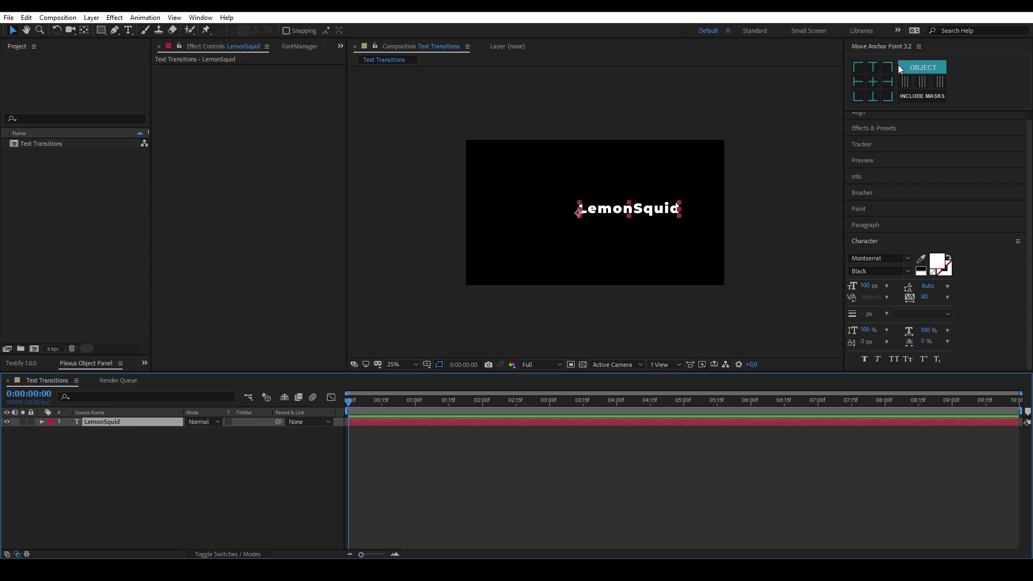
pyautogui.click(873, 83)
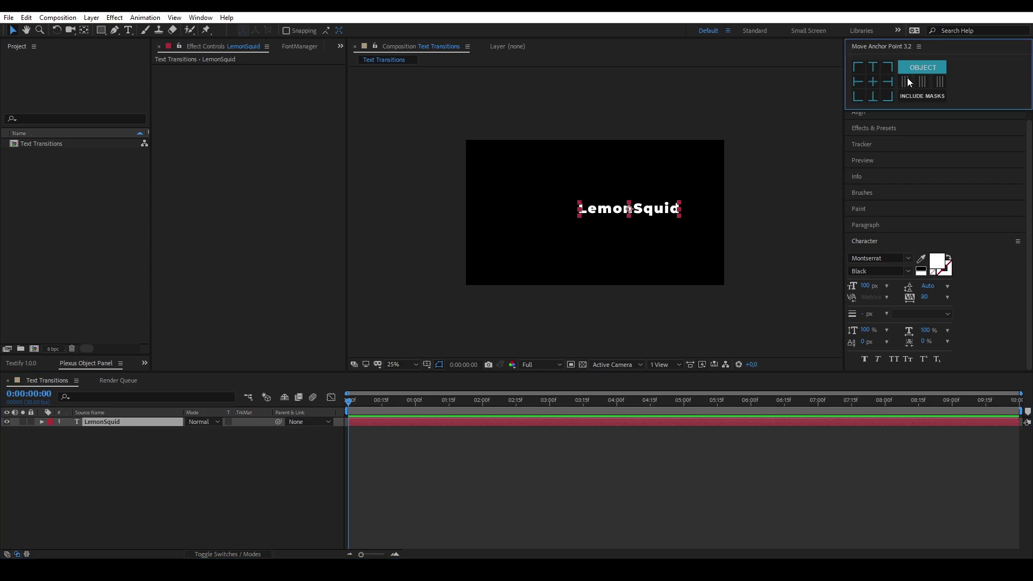
pyautogui.click(921, 69)
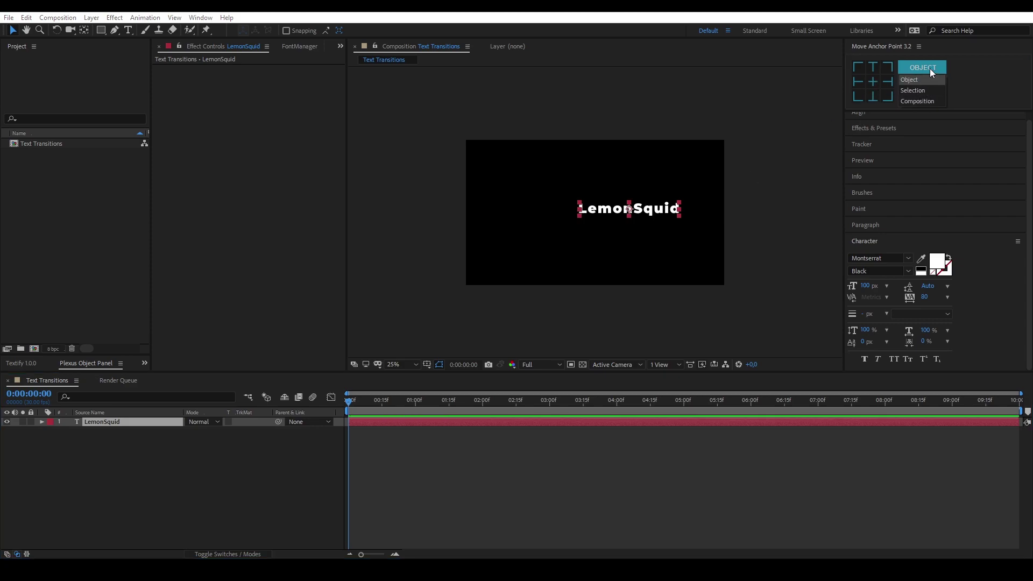
pyautogui.click(656, 271)
pyautogui.click(635, 214)
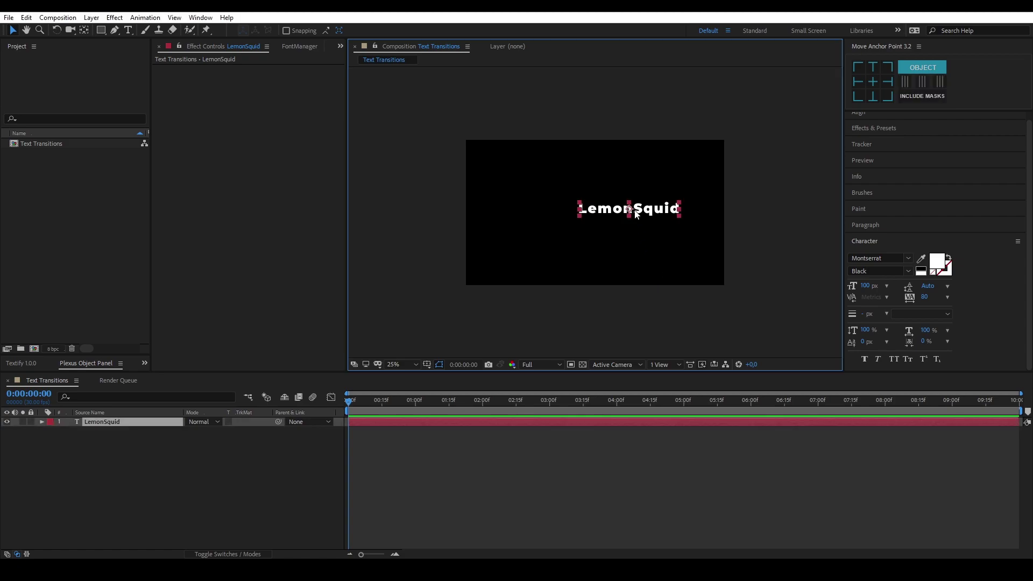
pyautogui.hotkey('ctrl', 'z')
pyautogui.scroll(1, 628, 261)
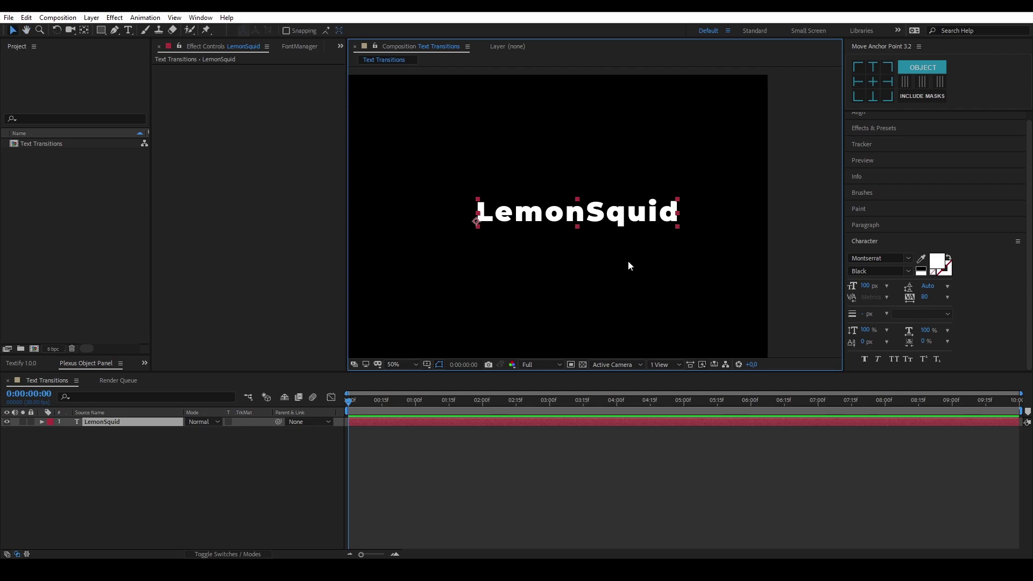
# - Drag the anchor to the middle of LemonSquid and centre the text horizontally and vertically
pyautogui.press('y')
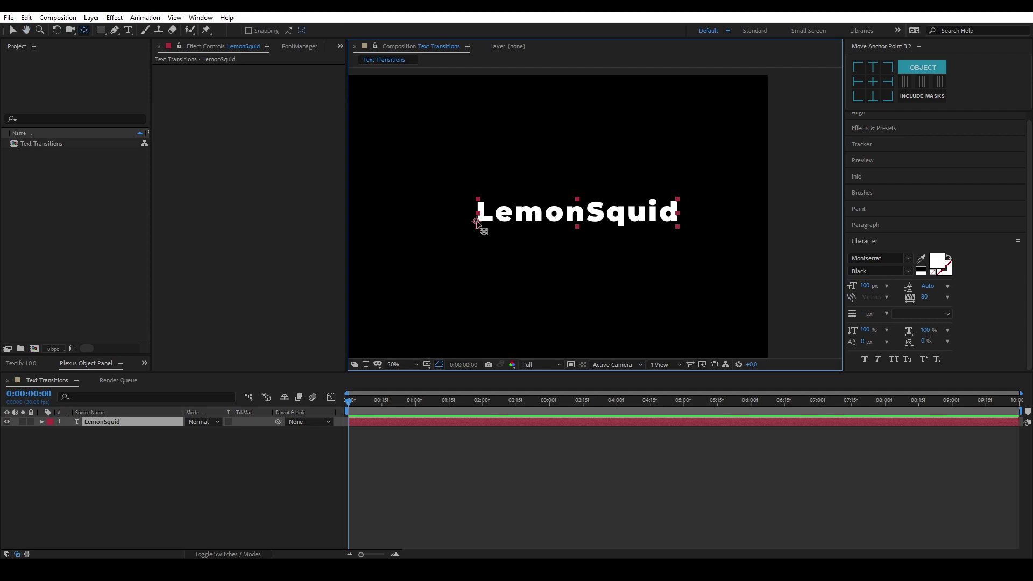
pyautogui.moveTo(476, 221); pyautogui.dragTo(572, 215)
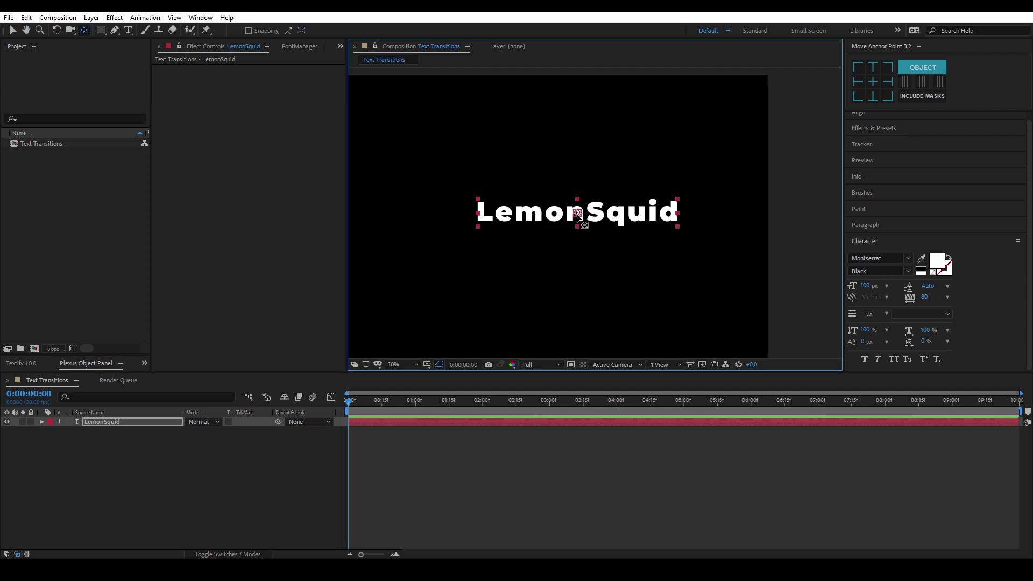
pyautogui.press('v')
pyautogui.scroll(-1, 641, 237)
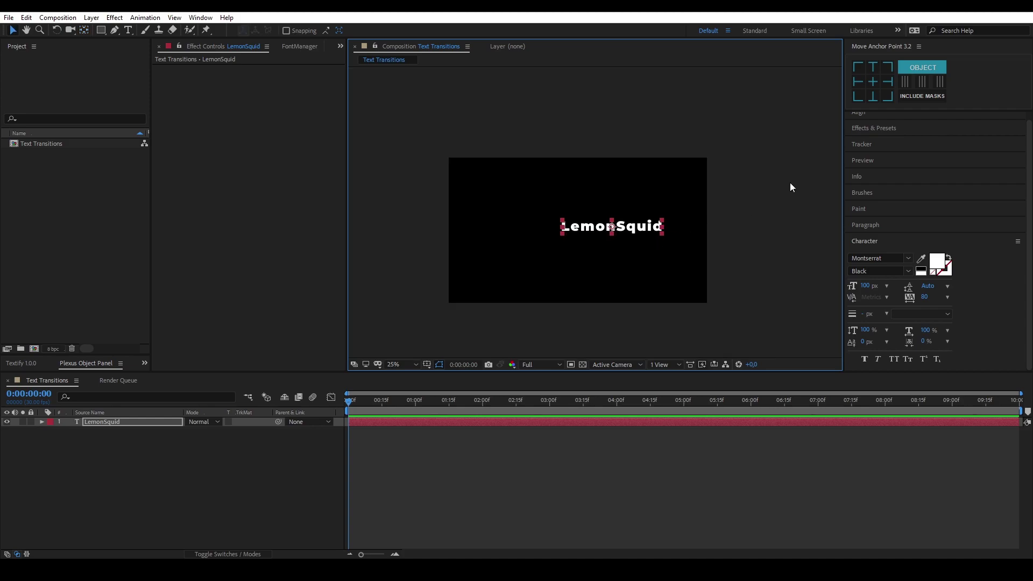
pyautogui.click(901, 115)
pyautogui.click(872, 147)
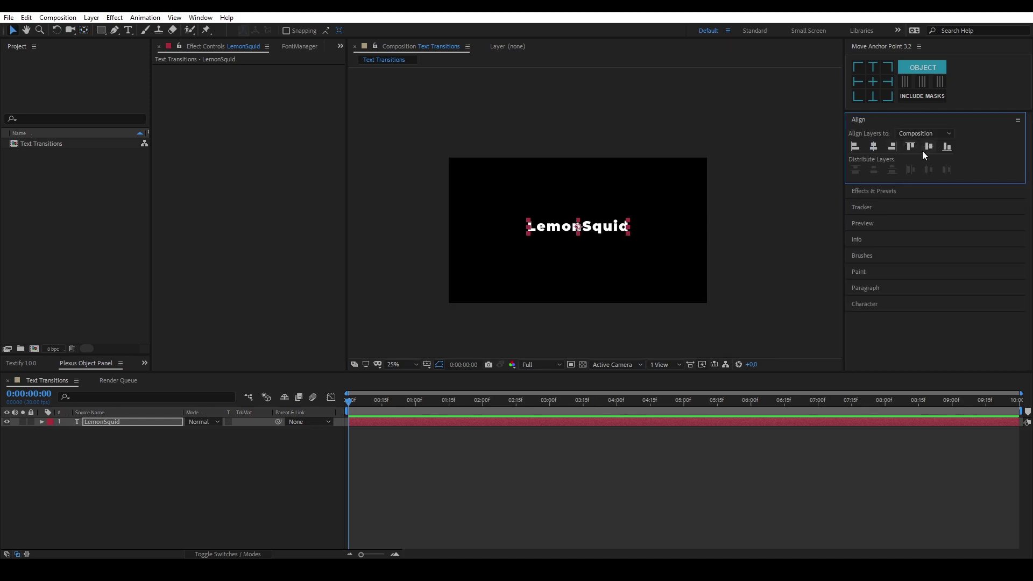
pyautogui.click(927, 149)
pyautogui.scroll(1, 566, 273)
pyautogui.click(42, 422)
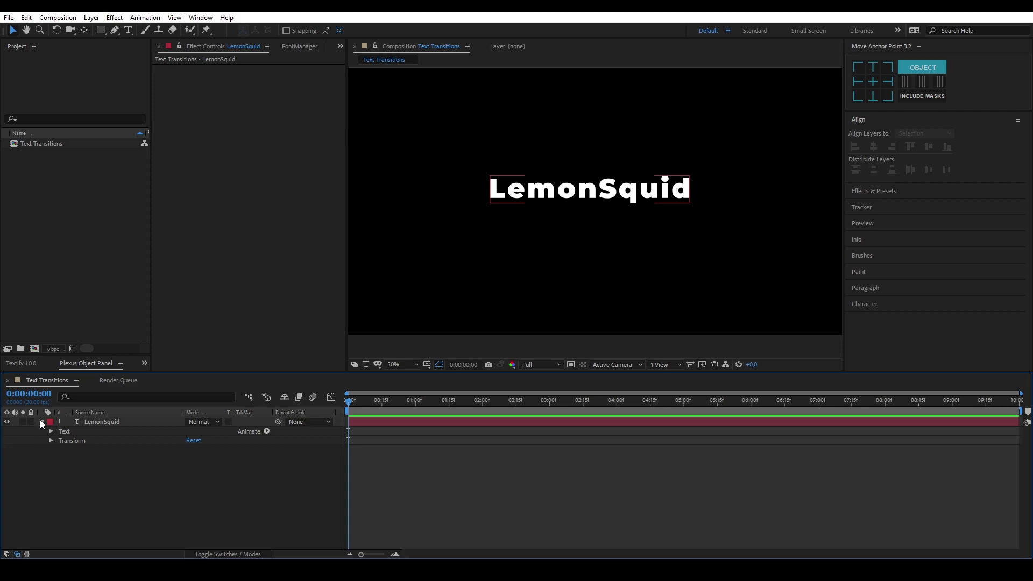
# - Add an Opacity animator to LemonSquid and set its Opacity to 0%
pyautogui.click(267, 431)
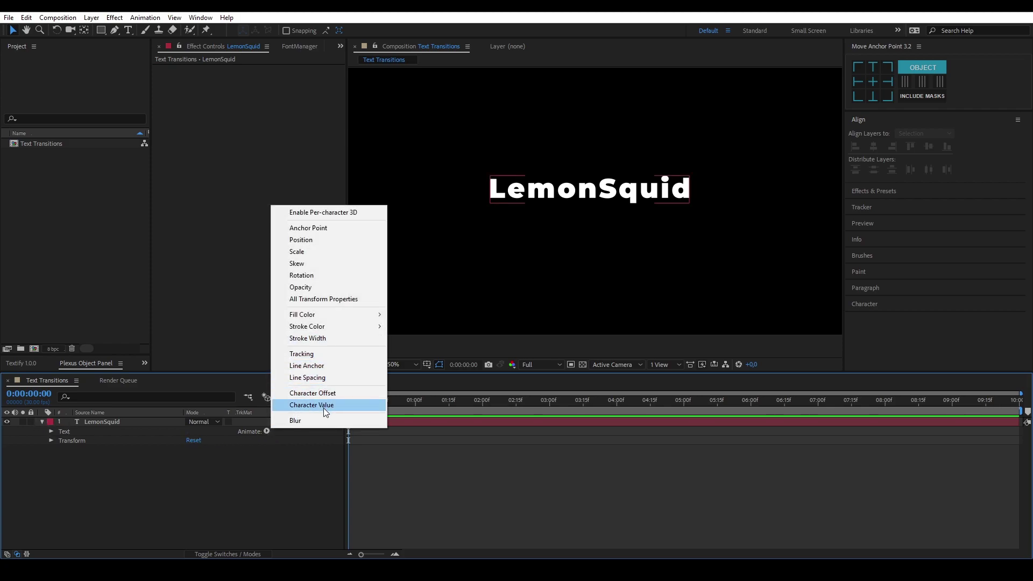
pyautogui.click(301, 287)
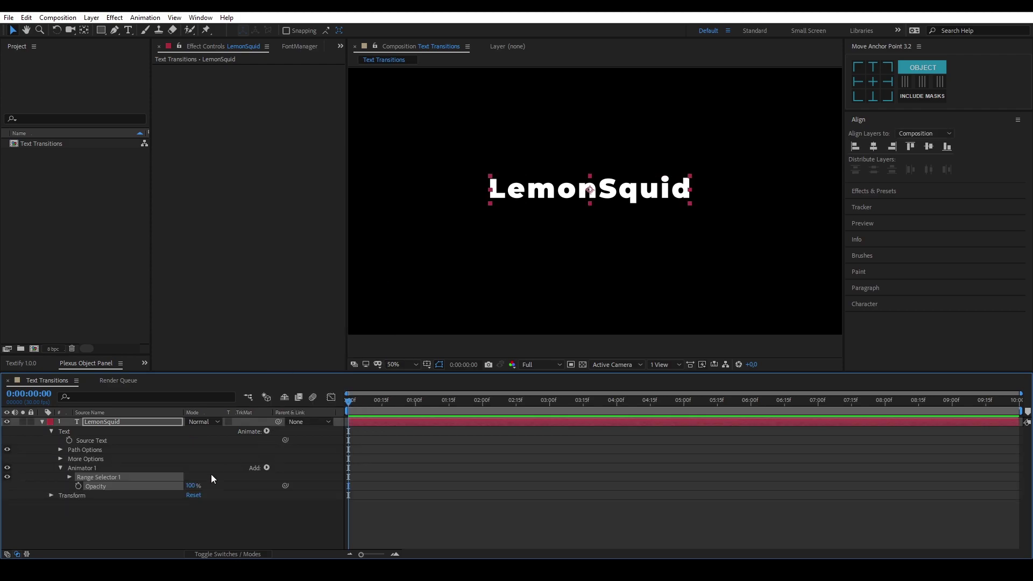
pyautogui.click(229, 506)
pyautogui.click(70, 477)
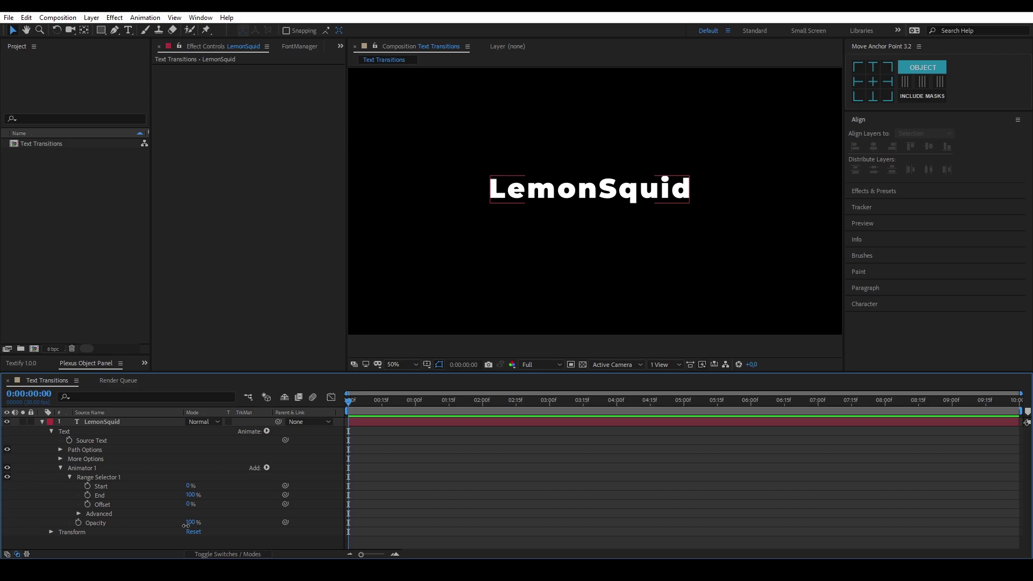
pyautogui.moveTo(189, 525); pyautogui.dragTo(29, 522)
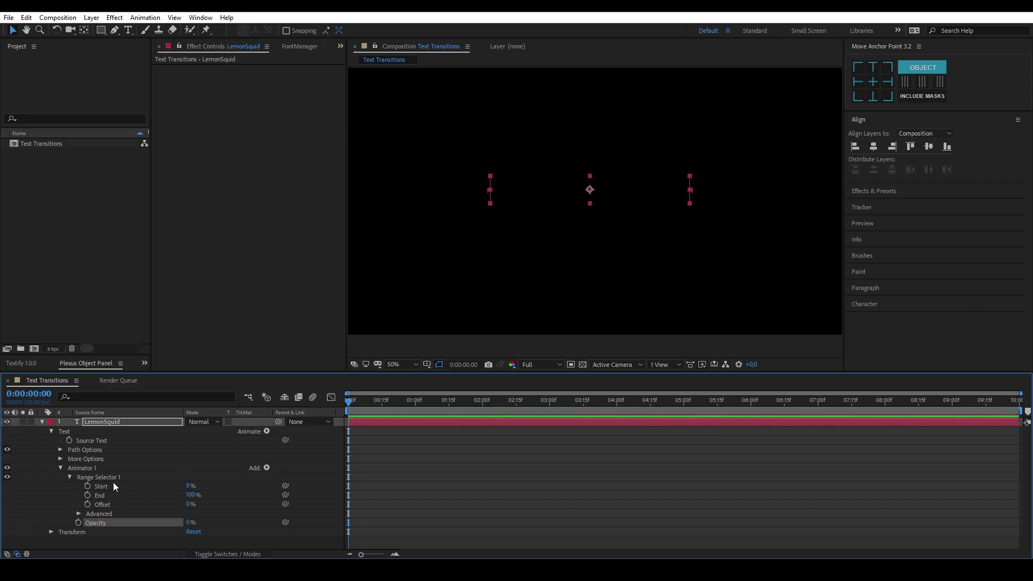
# - Keyframe the range selector Start at 0% at 0:00 and 100% at 1:00
pyautogui.click(87, 487)
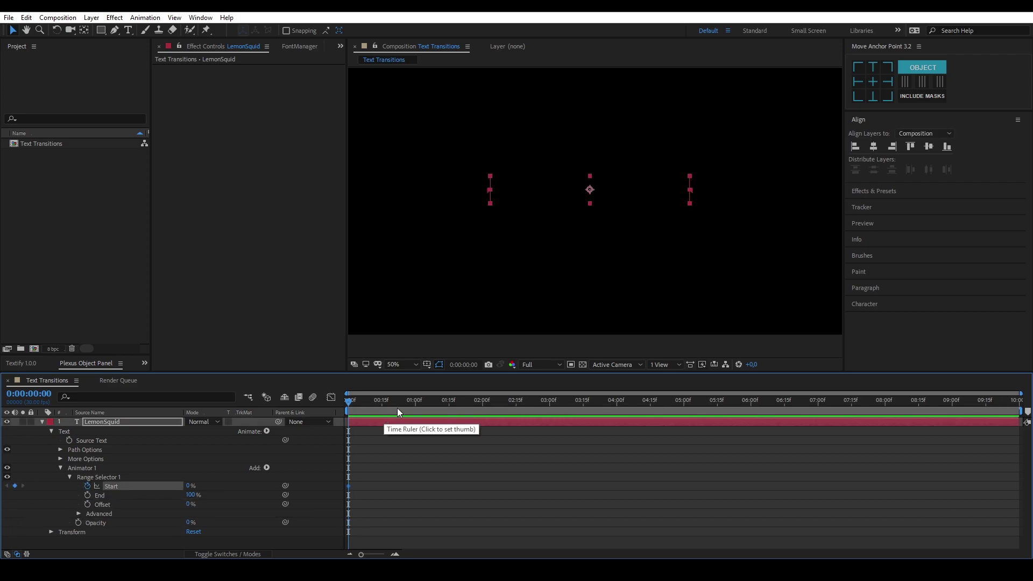
pyautogui.press('=')
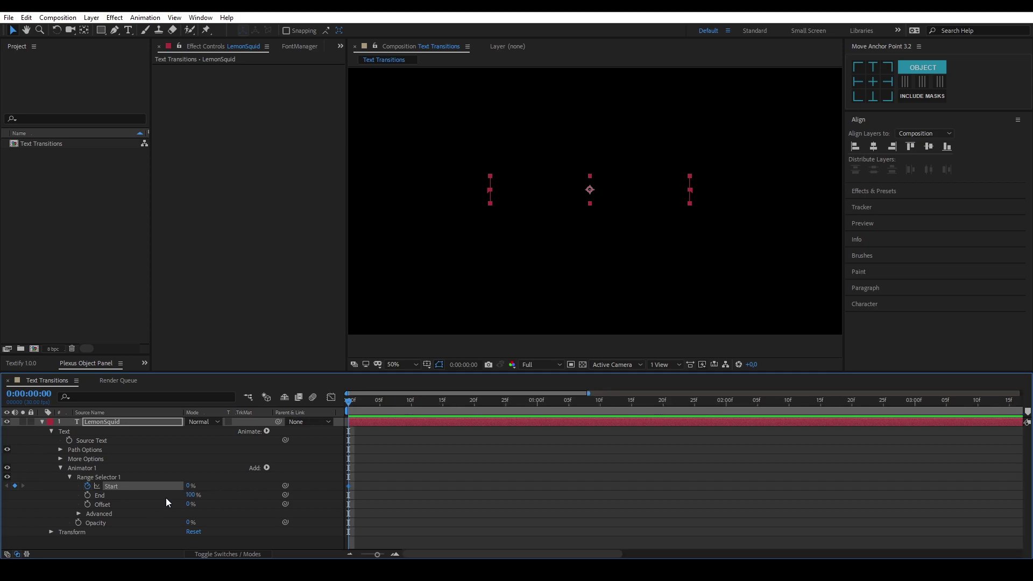
pyautogui.click(538, 405)
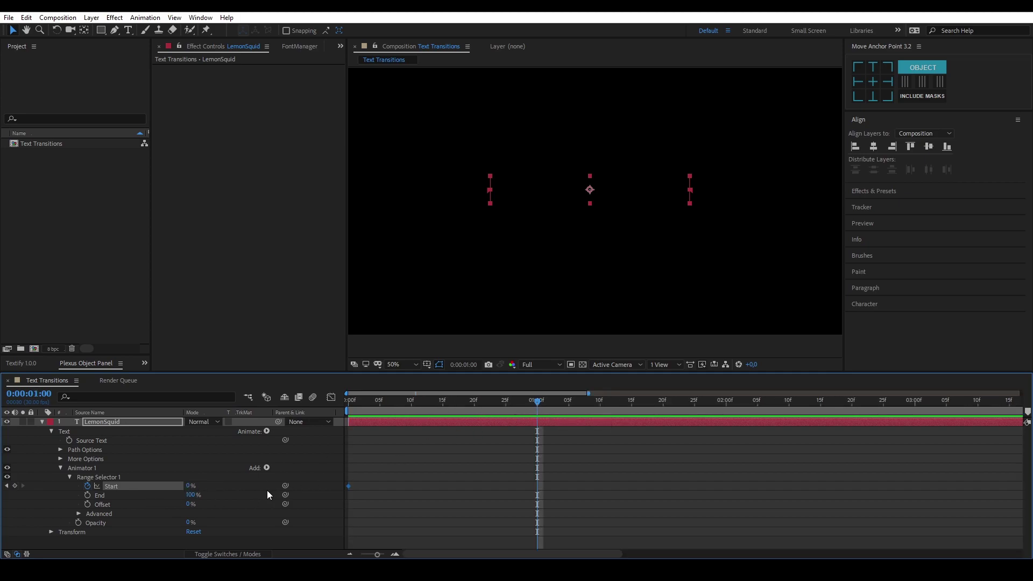
pyautogui.moveTo(190, 486); pyautogui.dragTo(273, 489)
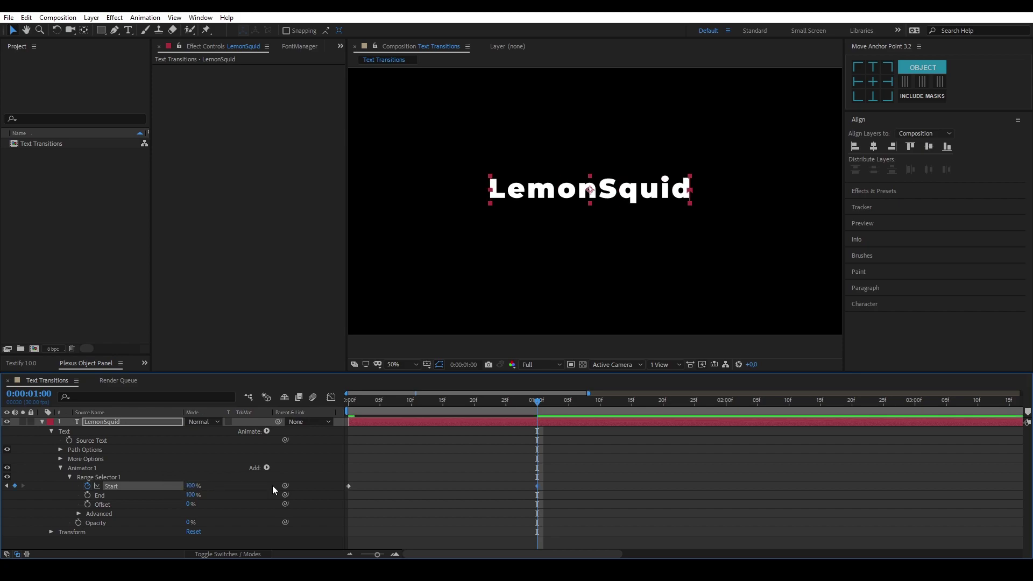
# - Set the range selector Smoothness to 0% and turn on Randomize Order
pyautogui.click(79, 514)
pyautogui.scroll(-2, 79, 516)
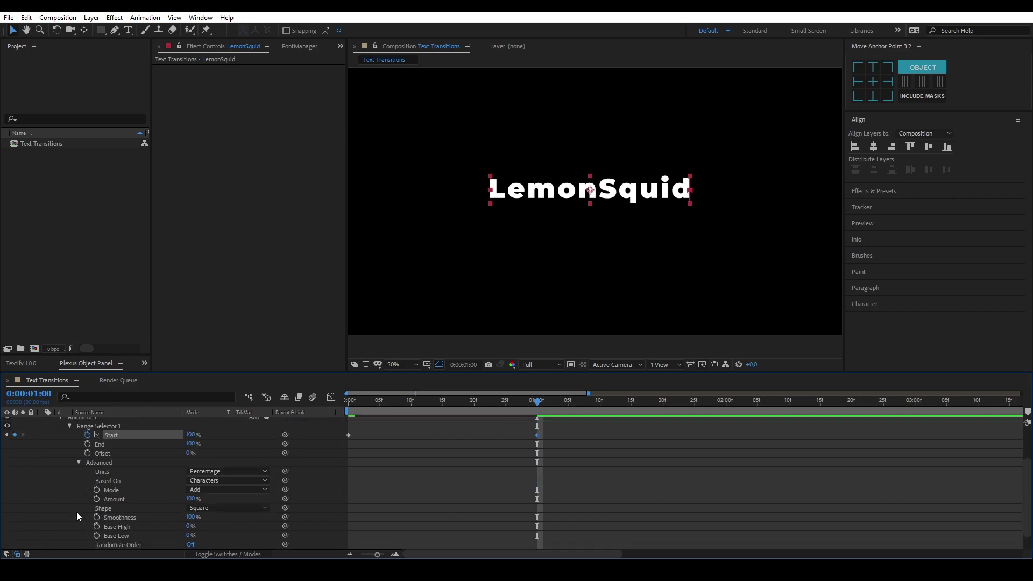
pyautogui.scroll(-1, 107, 505)
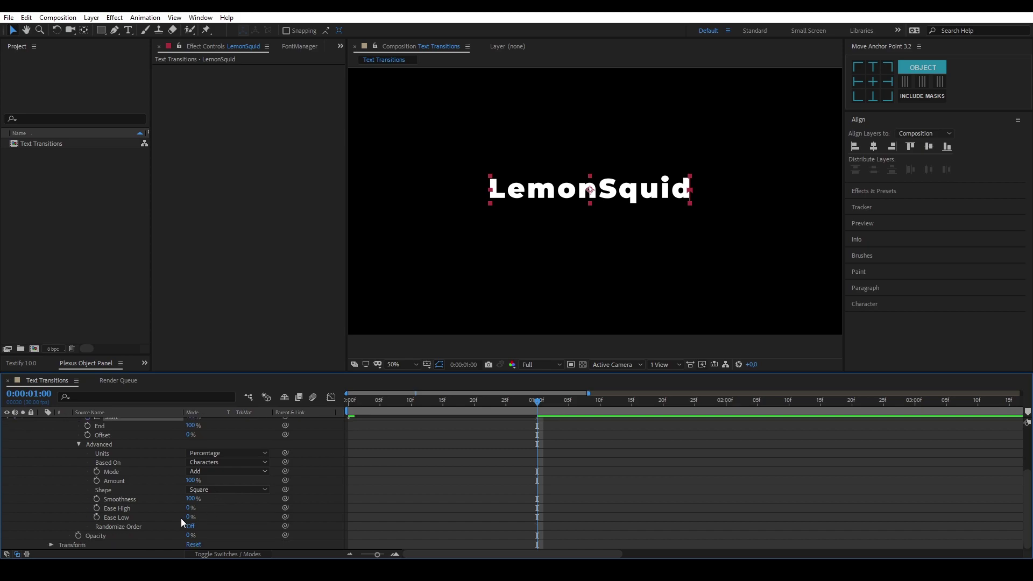
pyautogui.moveTo(192, 503); pyautogui.dragTo(112, 508)
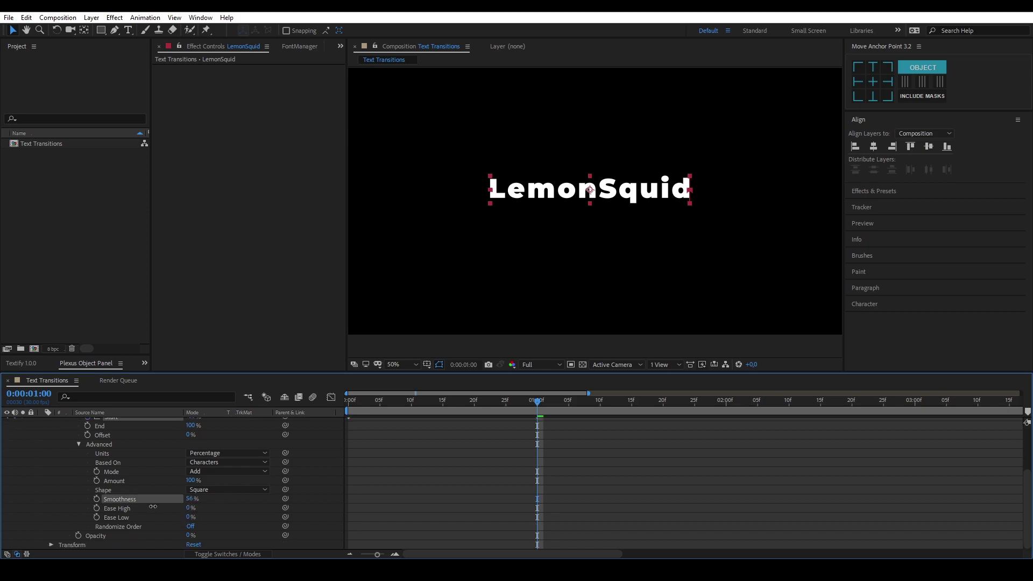
pyautogui.click(191, 528)
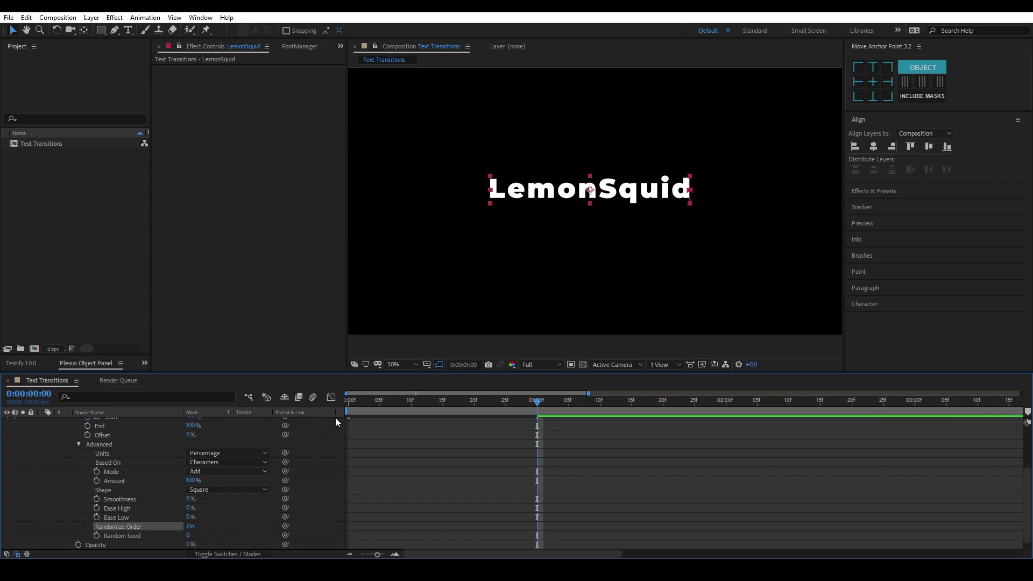
# - Keyframe Random Seed at 0 at the start and 29 at one second
pyautogui.press('Home')
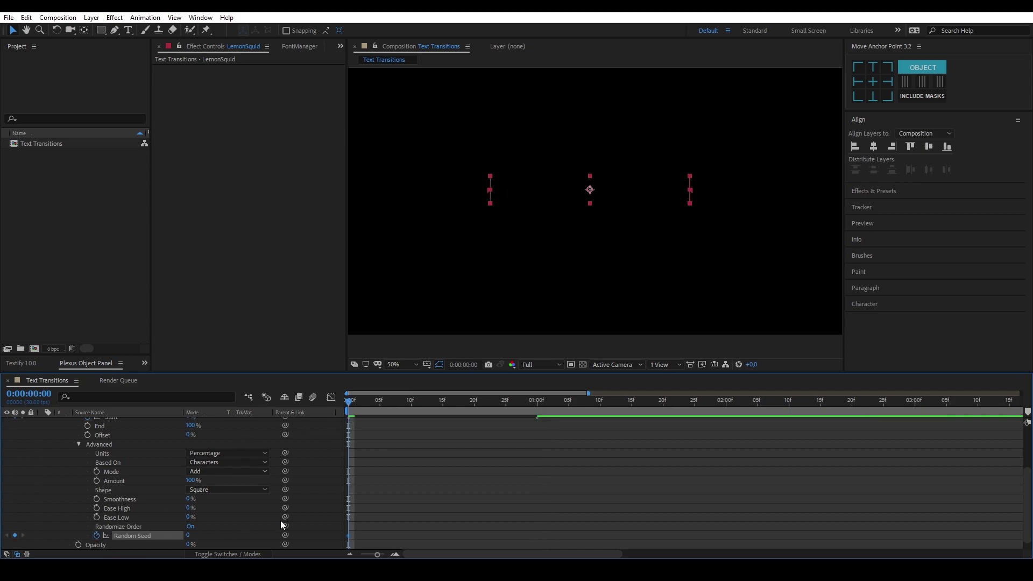
pyautogui.scroll(2, 447, 527)
pyautogui.click(537, 401)
pyautogui.scroll(-2, 468, 453)
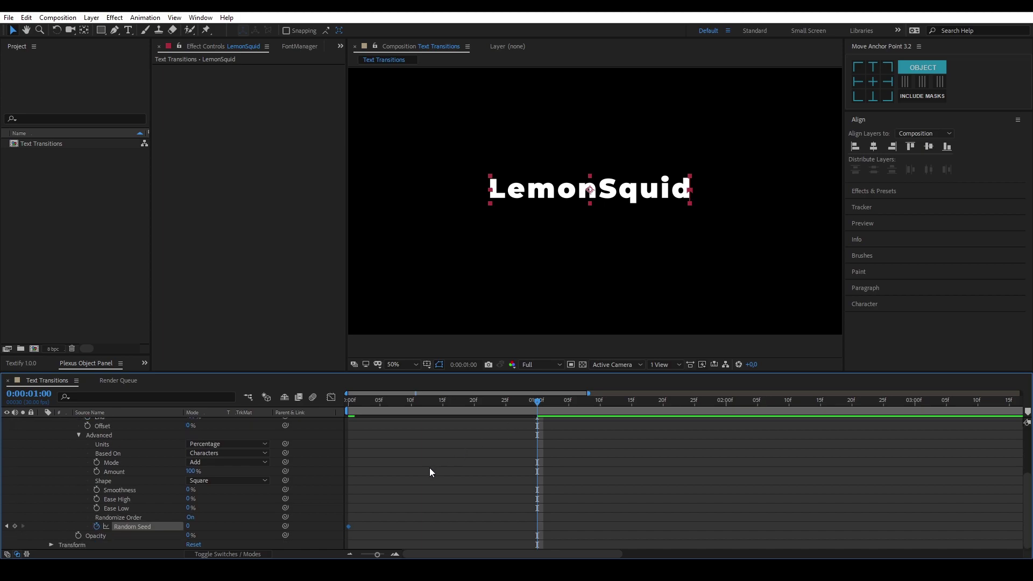
pyautogui.moveTo(188, 526); pyautogui.dragTo(206, 526)
# - Preview the random-order LemonSquid reveal from the start
pyautogui.press('Home')
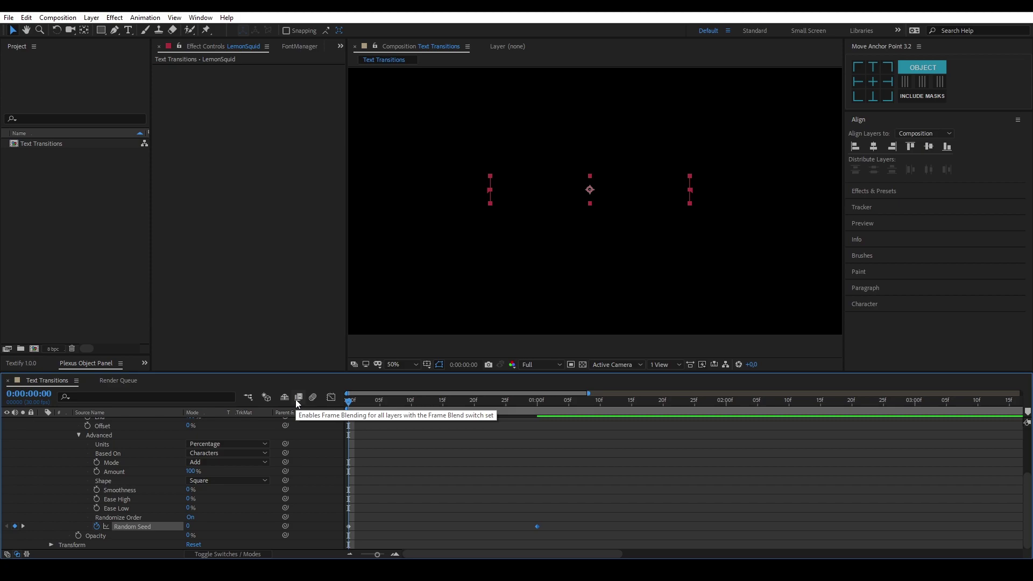
pyautogui.press('space')
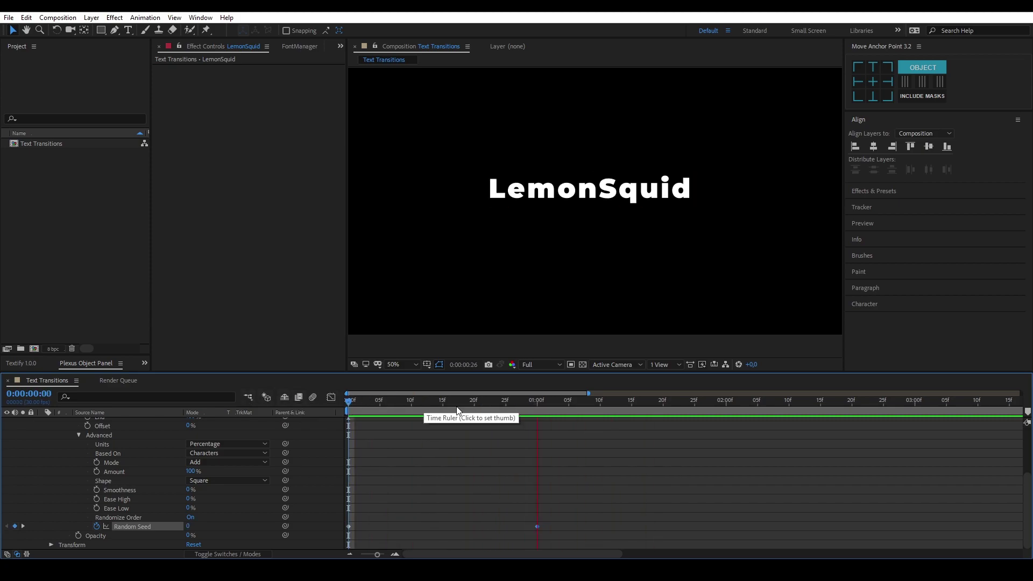
pyautogui.click(549, 409)
pyautogui.press('pageup')
pyautogui.press('pageup')
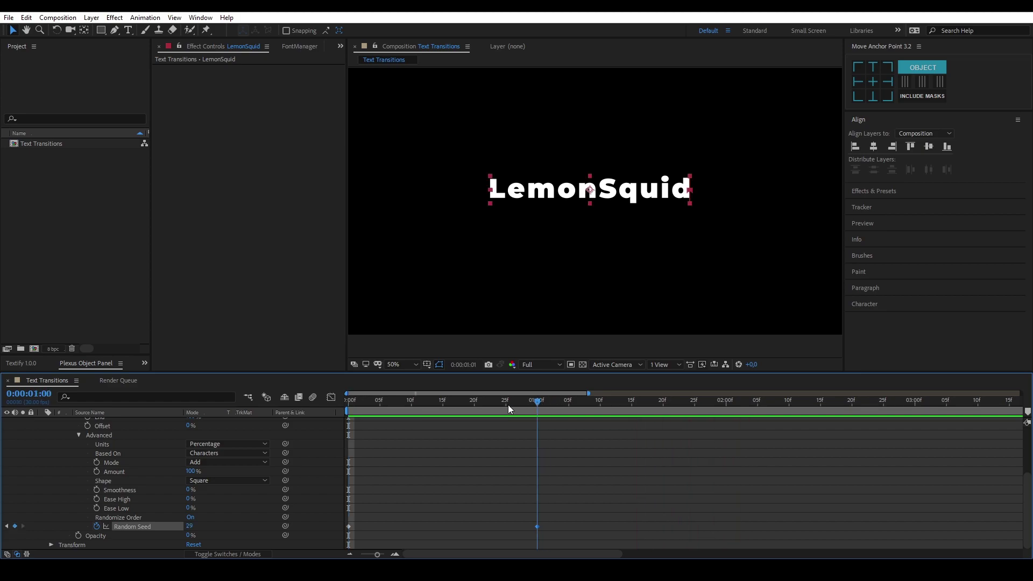
# - Move the 100% Start keyframe to frame 15 and add a 0% Start keyframe at one second
pyautogui.moveTo(510, 409); pyautogui.dragTo(443, 406)
pyautogui.click(239, 532)
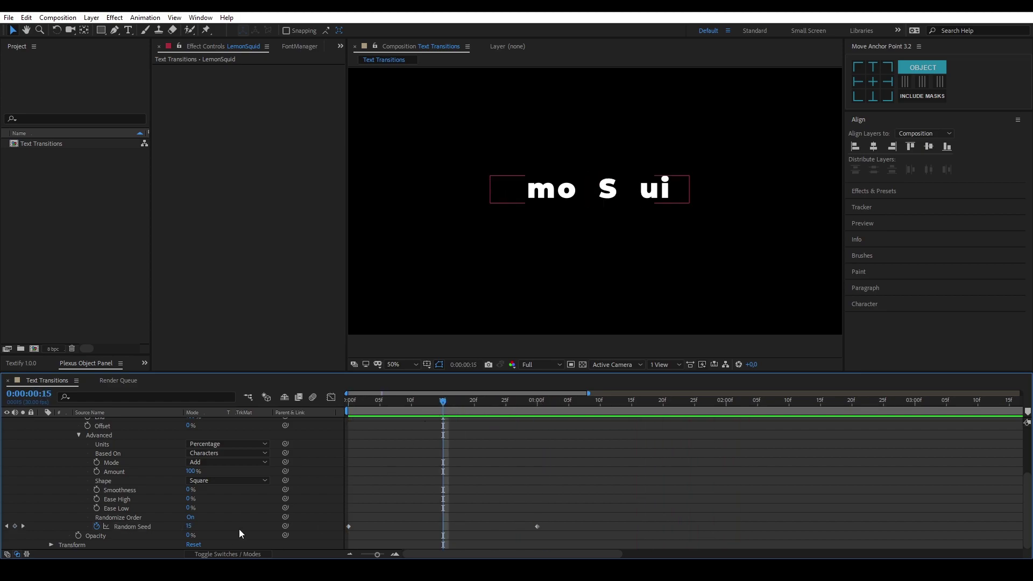
pyautogui.scroll(3, 430, 527)
pyautogui.moveTo(537, 464); pyautogui.dragTo(444, 477)
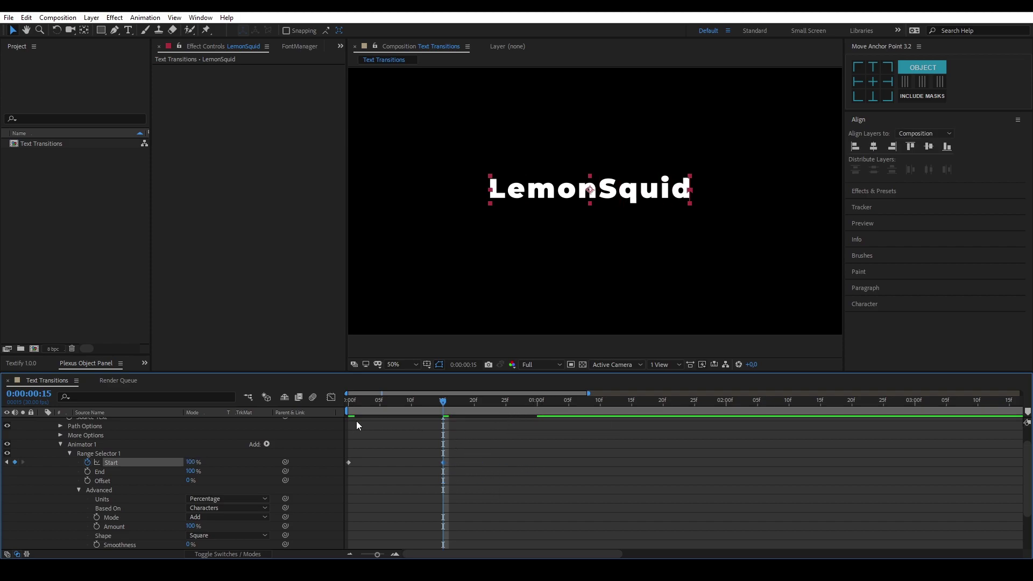
pyautogui.click(537, 412)
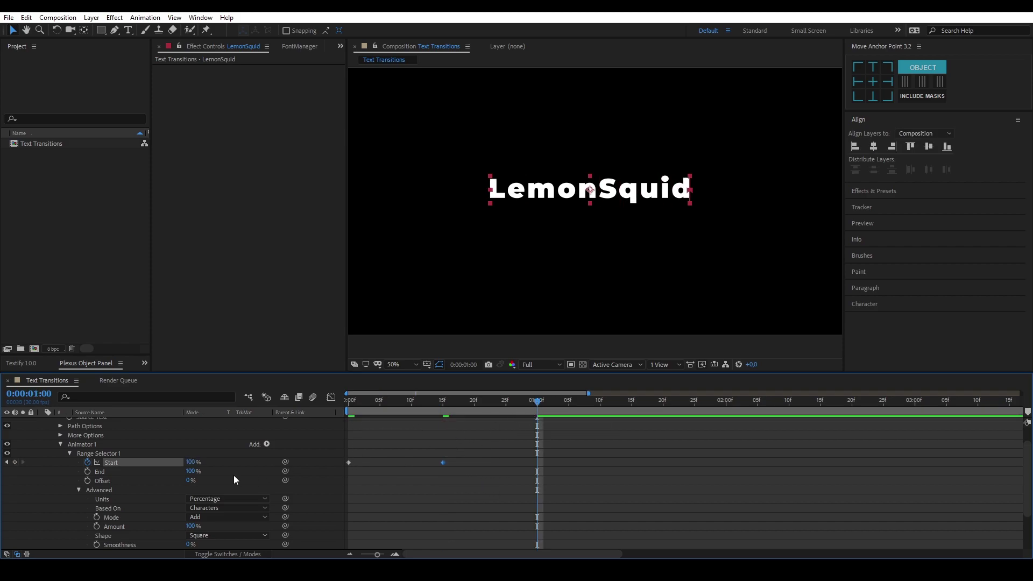
pyautogui.moveTo(190, 460); pyautogui.dragTo(161, 461)
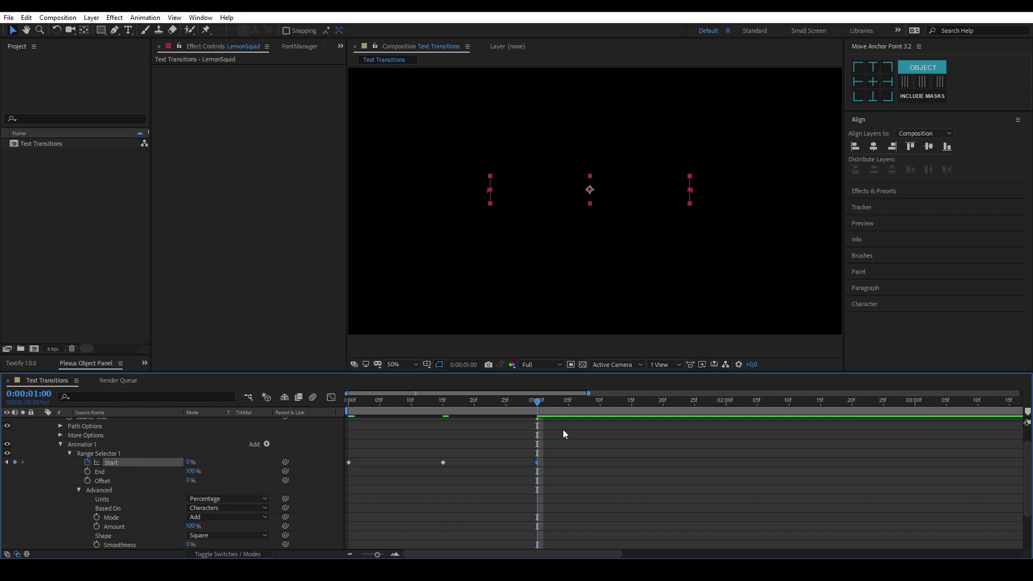
# - Preview the reveal-and-hide animation and show only LemonSquid's keyframed properties with U
pyautogui.press('Home')
pyautogui.press('space')
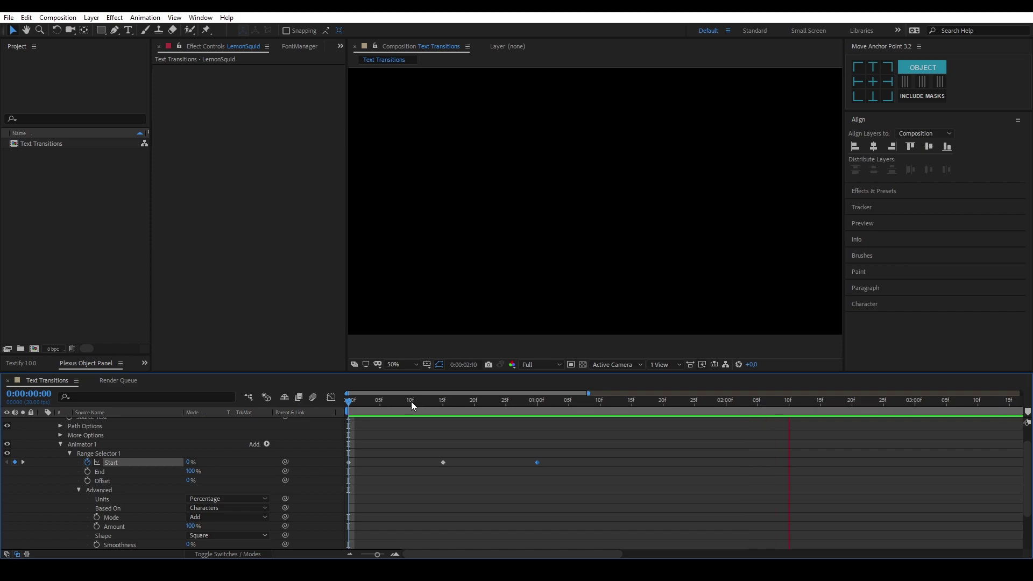
pyautogui.press('space')
pyautogui.press('space')
pyautogui.press('space')
pyautogui.press('u')
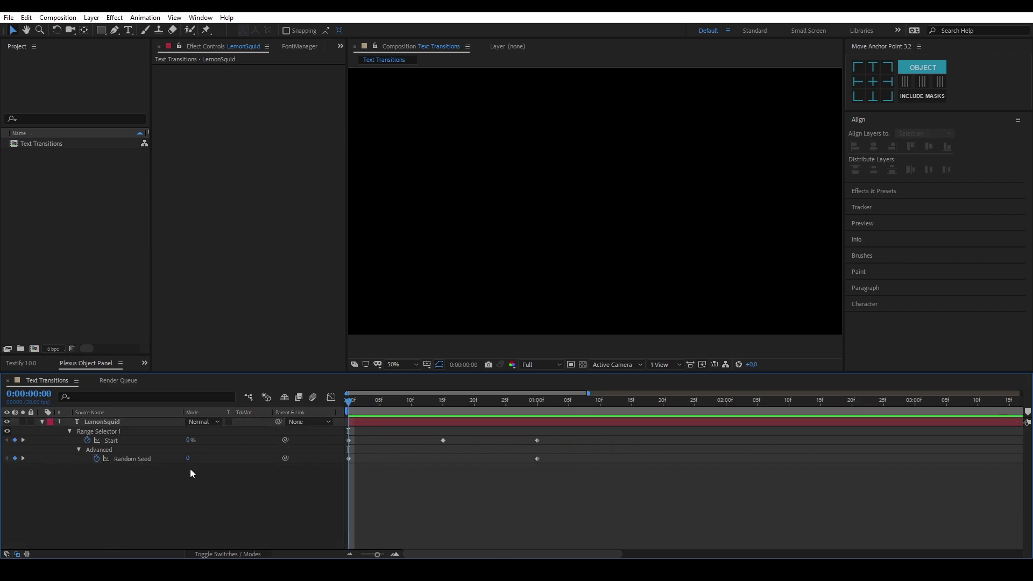
pyautogui.click(189, 471)
pyautogui.click(124, 423)
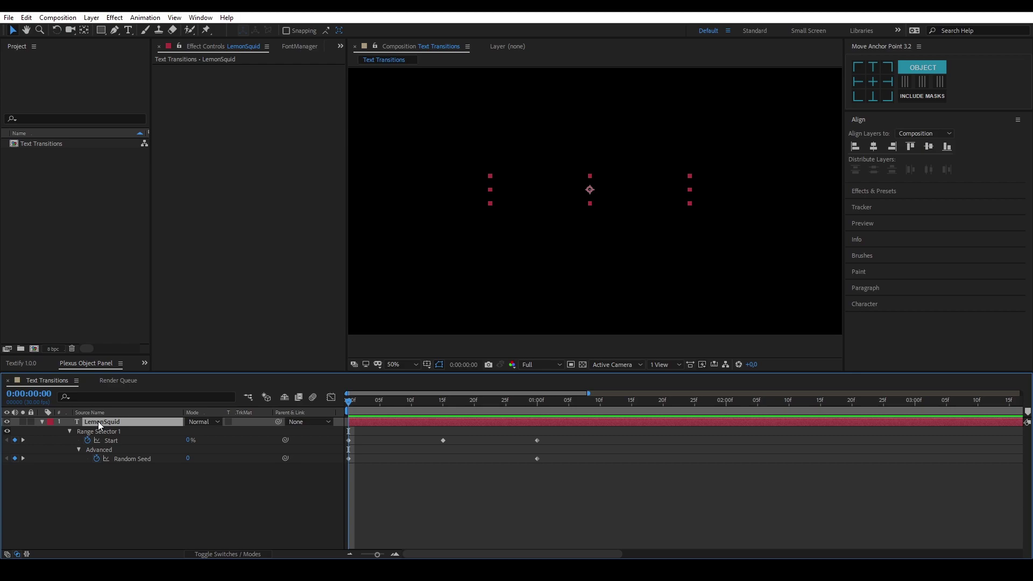
# - Duplicate LemonSquid and swap fill and stroke on the original to make a white outline
pyautogui.hotkey('ctrl', 'd')
pyautogui.moveTo(371, 408); pyautogui.dragTo(449, 409)
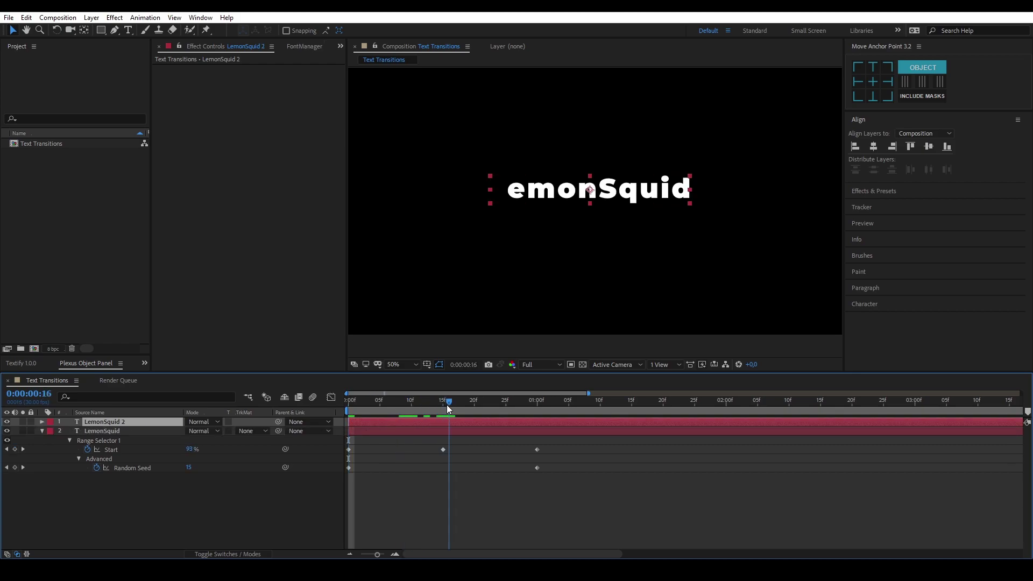
pyautogui.click(116, 432)
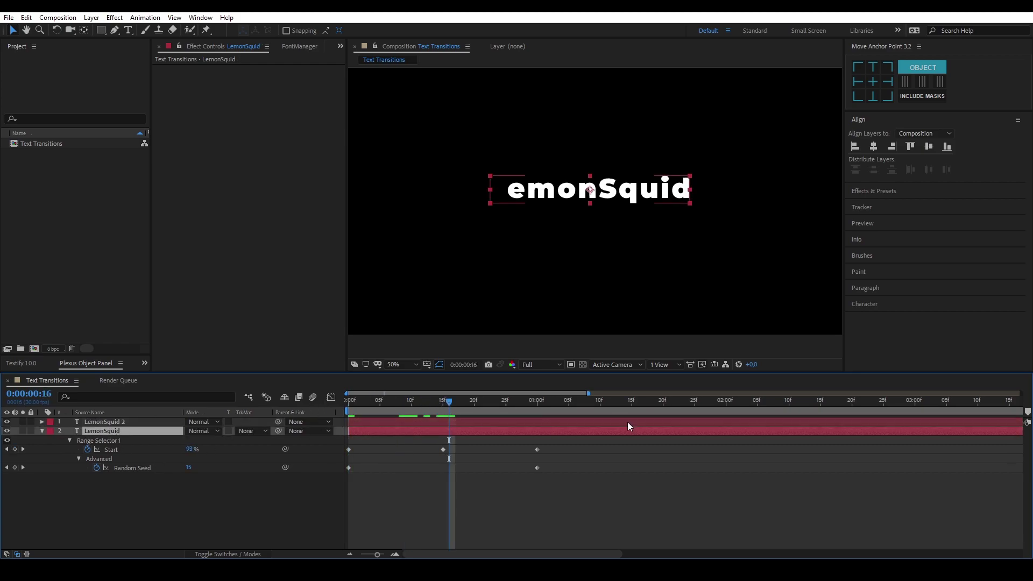
pyautogui.click(880, 305)
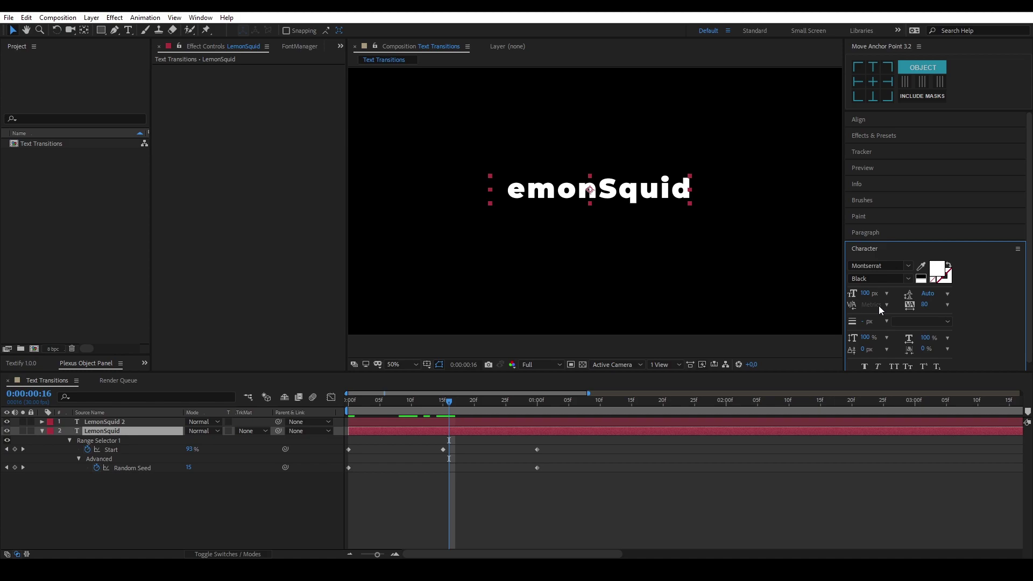
pyautogui.click(949, 266)
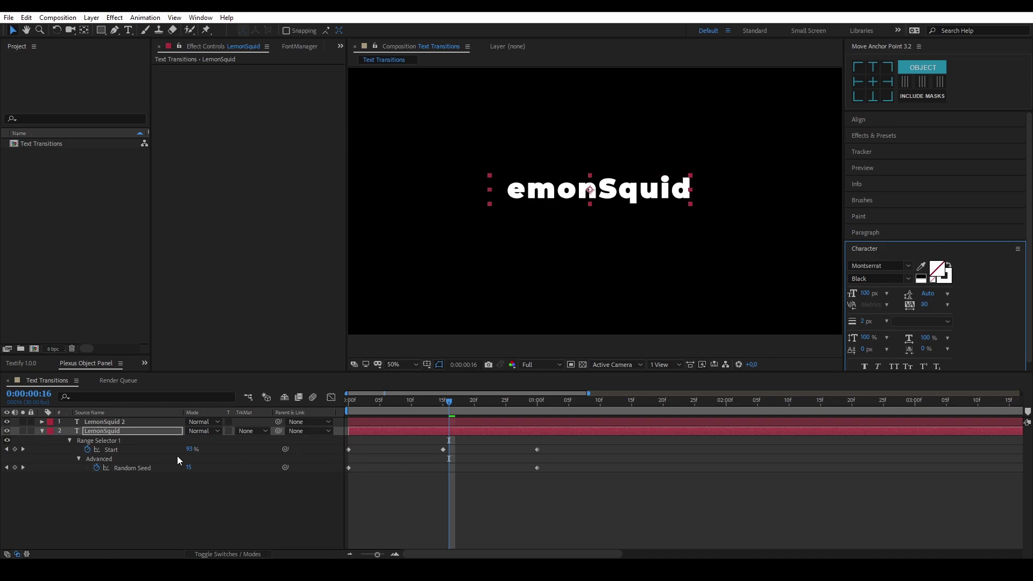
# - Set the original's Random Seed to 40 at one second and 21 at the start
pyautogui.click(536, 401)
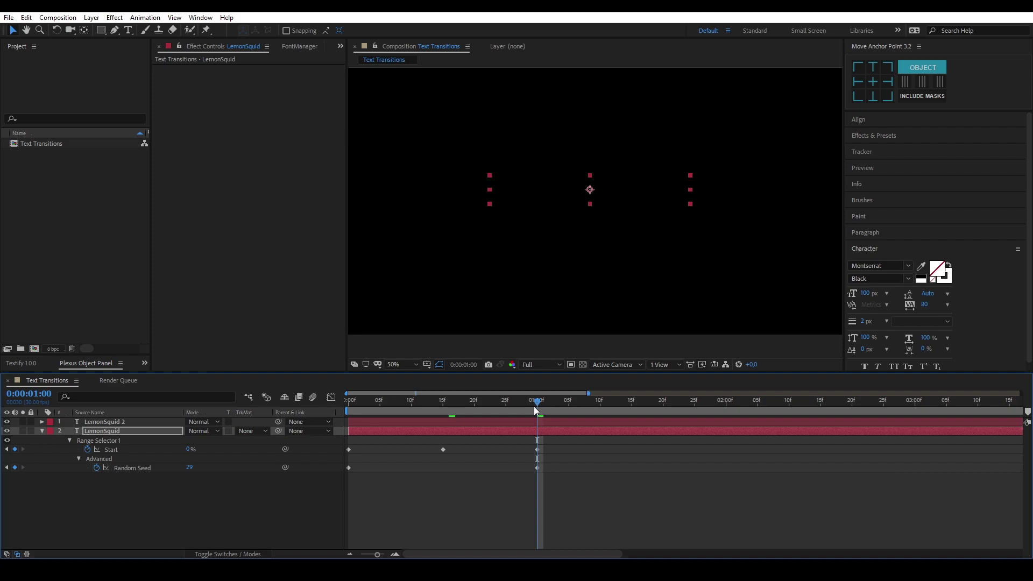
pyautogui.click(190, 467)
pyautogui.write('0')
pyautogui.press('Return')
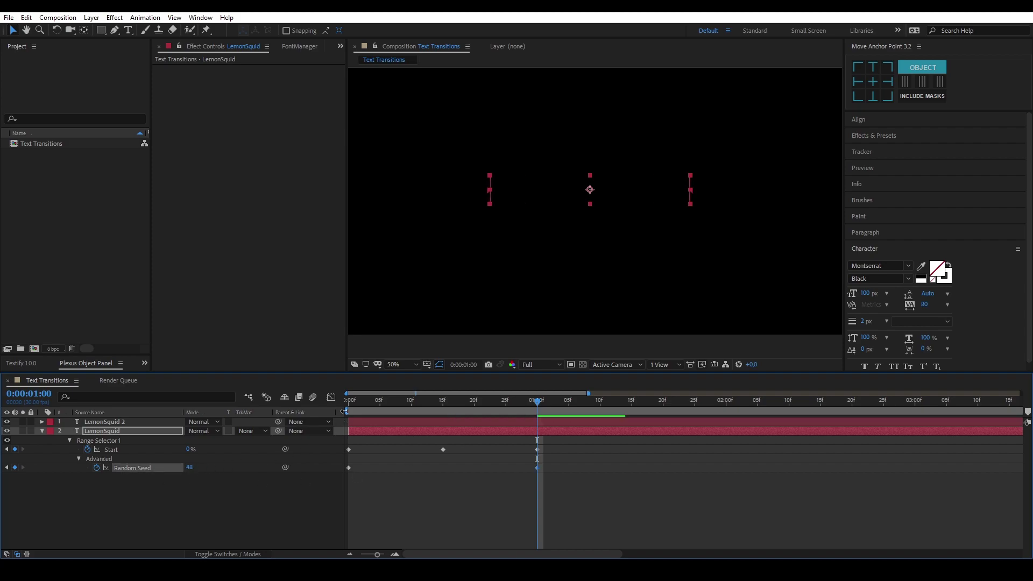
pyautogui.press('Home')
pyautogui.moveTo(189, 468); pyautogui.dragTo(201, 468)
# - Preview the outline flicker animation and check the text around frame 15
pyautogui.press('space')
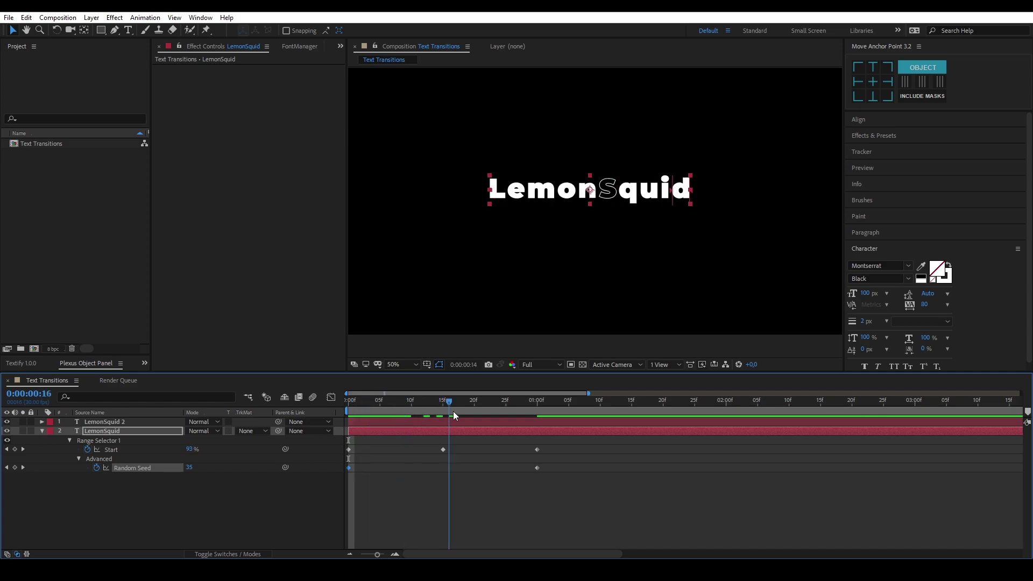
pyautogui.click(104, 513)
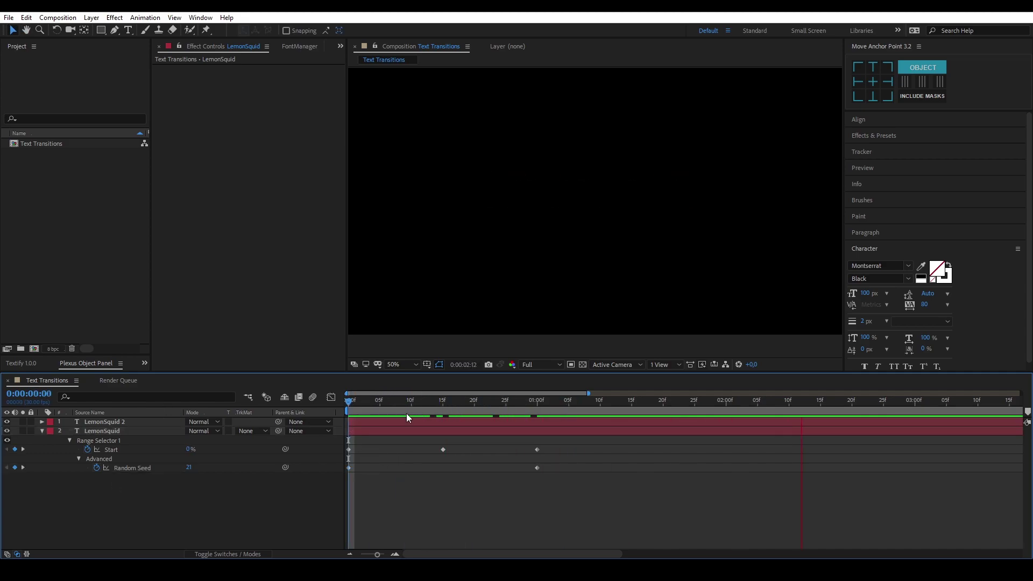
pyautogui.click(352, 411)
pyautogui.moveTo(353, 412); pyautogui.dragTo(447, 408)
pyautogui.press('End')
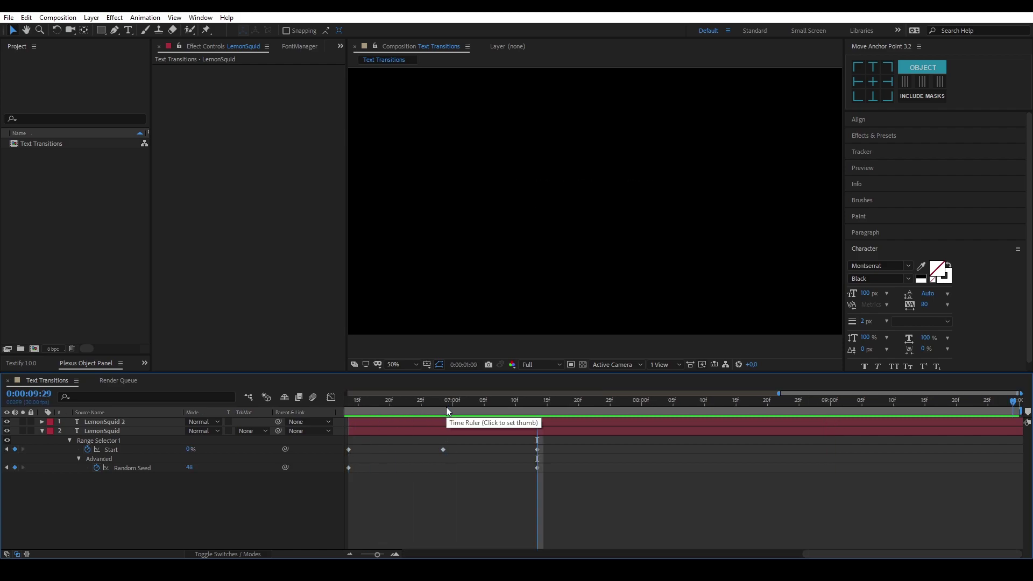
pyautogui.press('space')
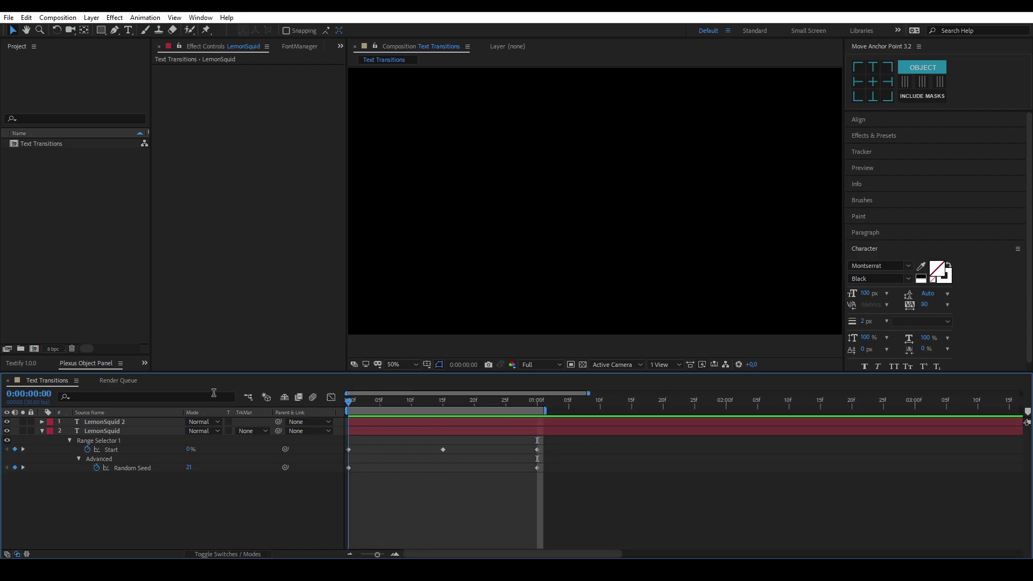
# - Stop the preview, precompose the LemonSquid layers into a LemonSquid composition, and start a new text layer
pyautogui.press('space')
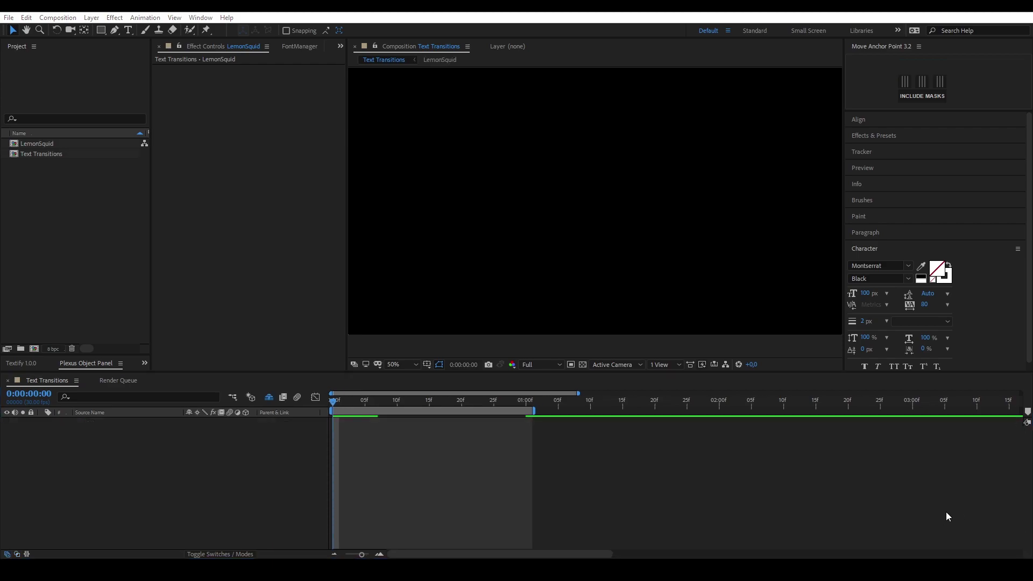
pyautogui.click(679, 535)
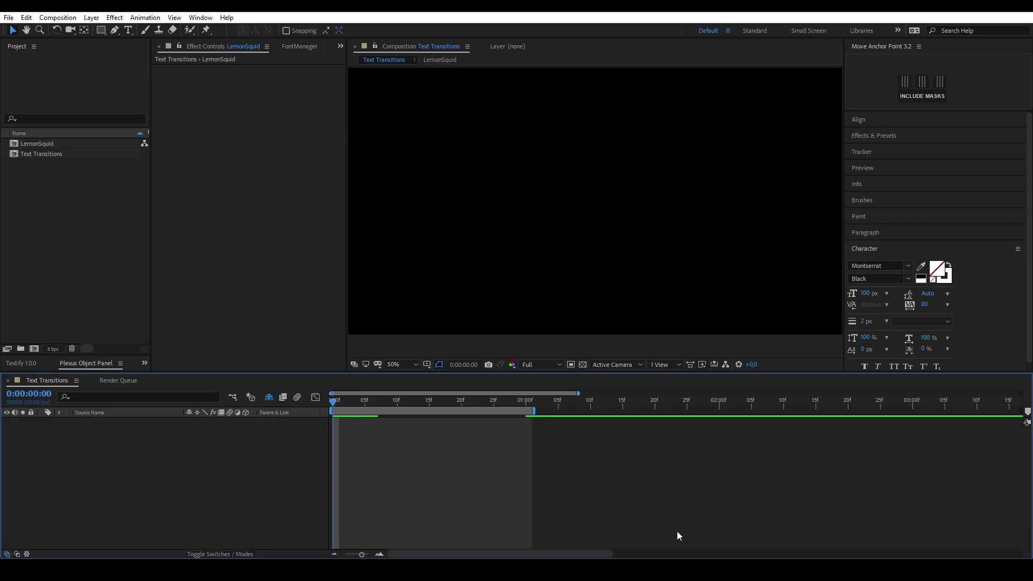
pyautogui.rightClick(164, 486)
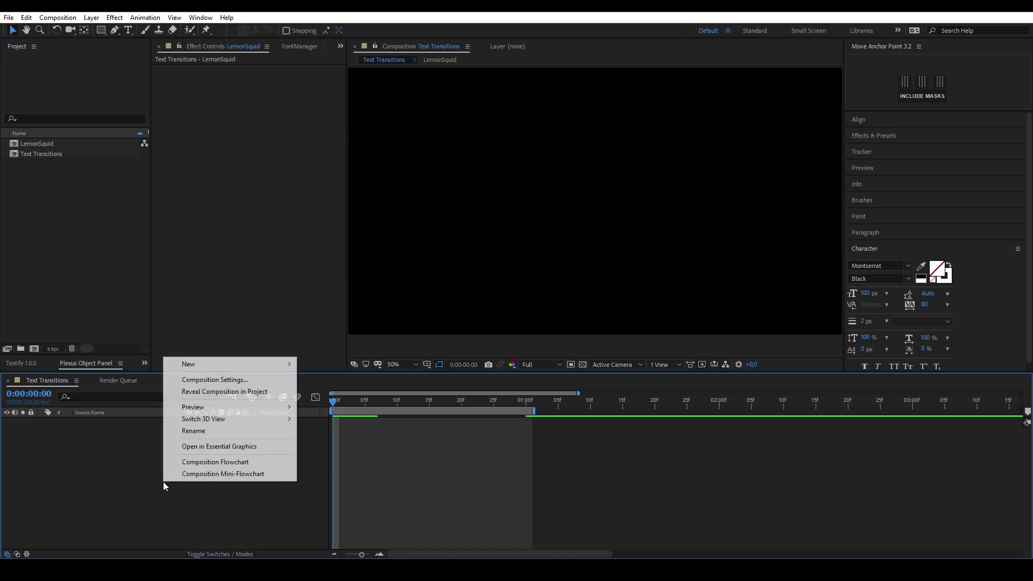
pyautogui.click(104, 447)
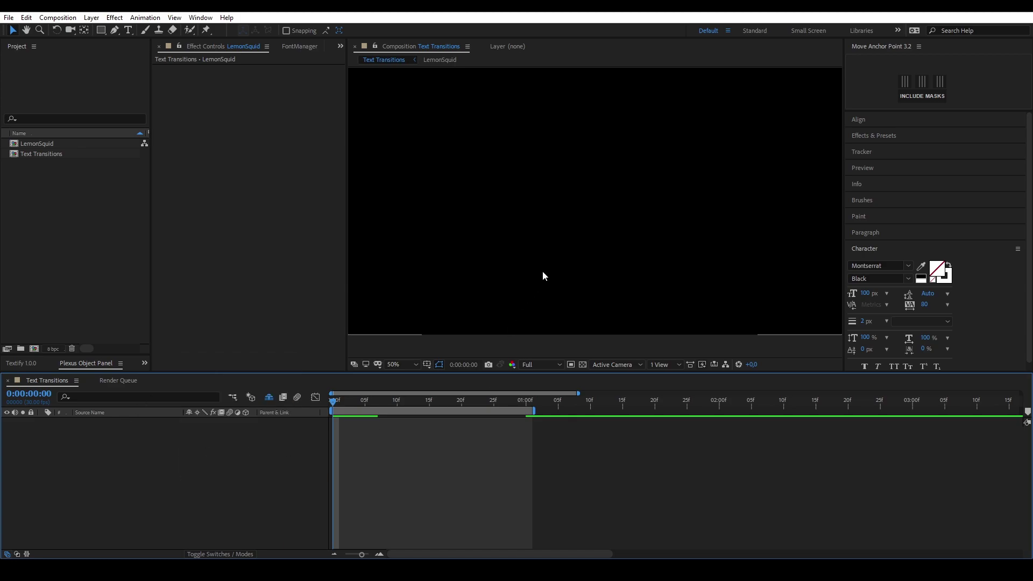
pyautogui.hotkey('ctrl', 't')
# - Type a new 'LemonSquid' text layer and make it solid white with no outline
pyautogui.click(593, 210)
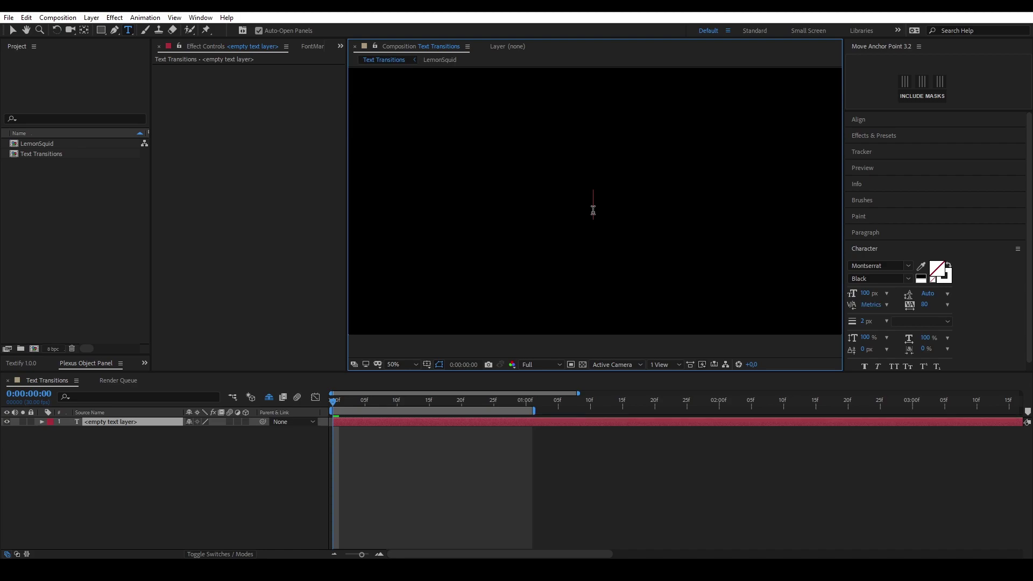
pyautogui.write('LemonSquid')
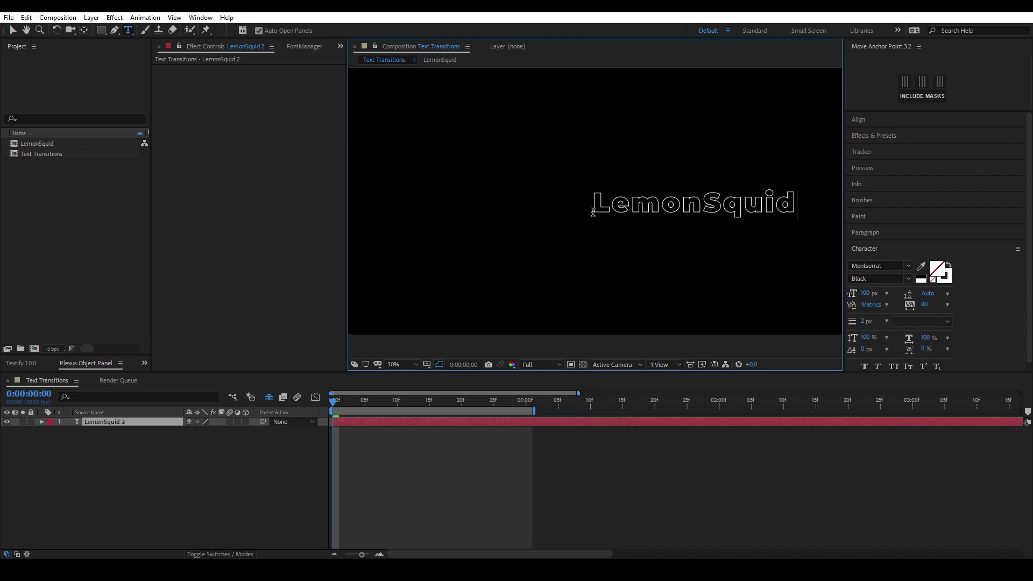
pyautogui.click(948, 265)
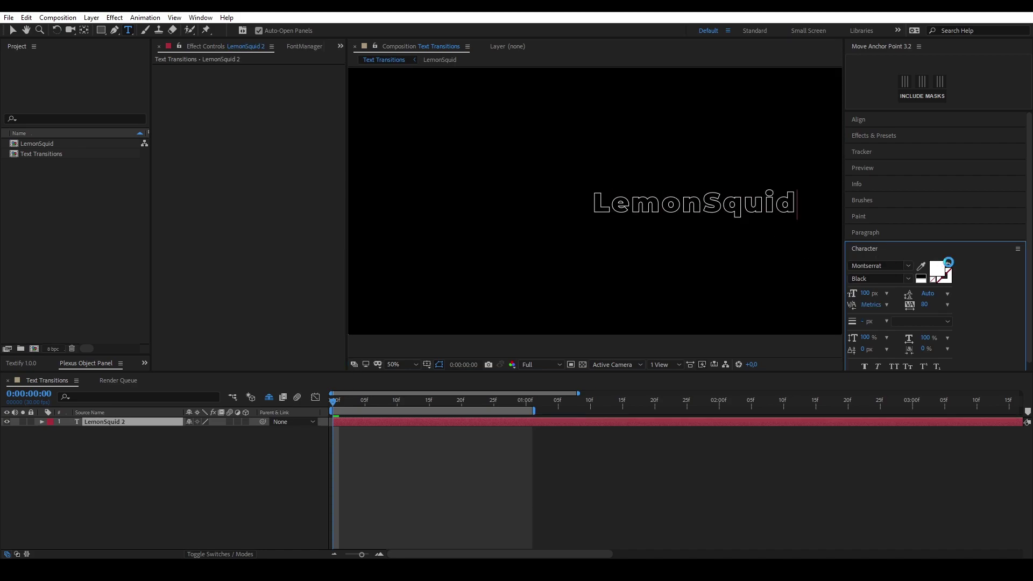
pyautogui.click(459, 423)
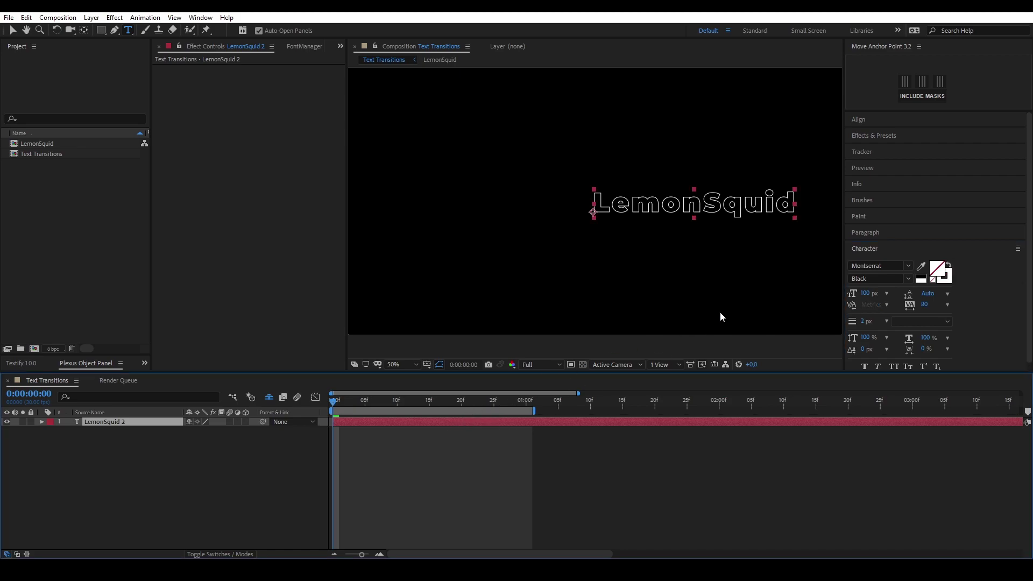
pyautogui.doubleClick(588, 424)
pyautogui.click(948, 265)
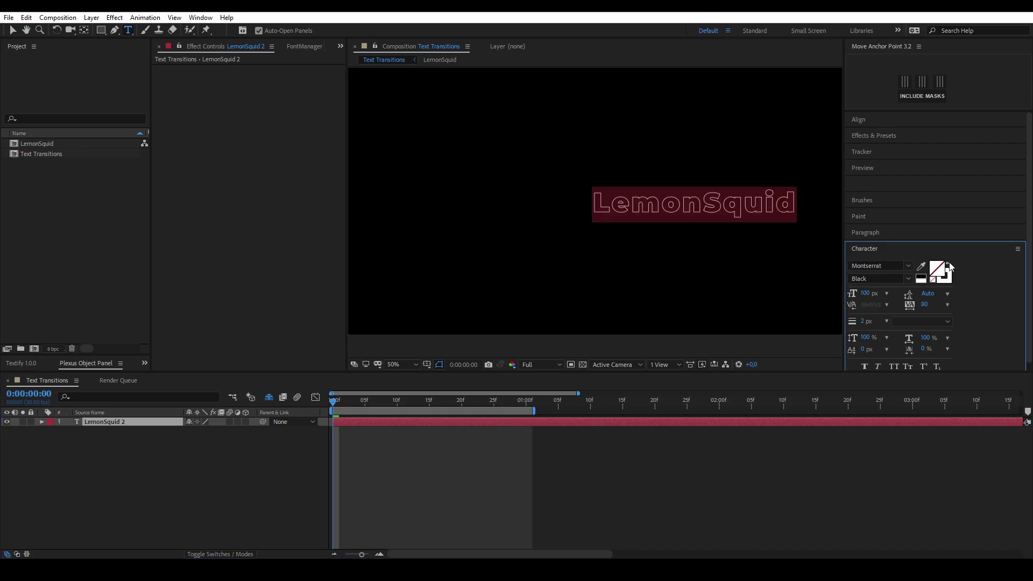
pyautogui.click(95, 425)
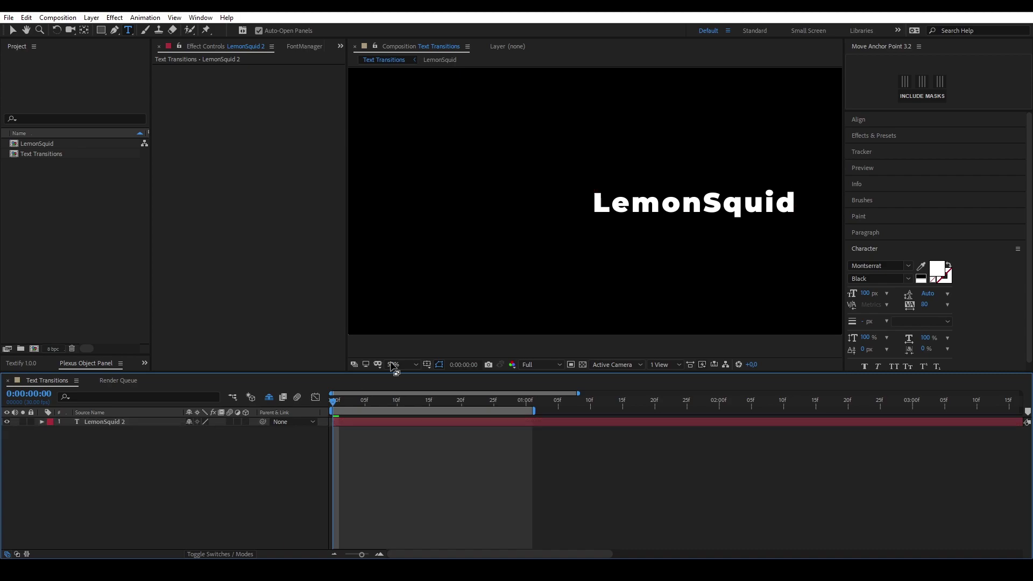
# - Centre LemonSquid 2's anchor point and align it to the composition's horizontal and vertical centre
pyautogui.press('v')
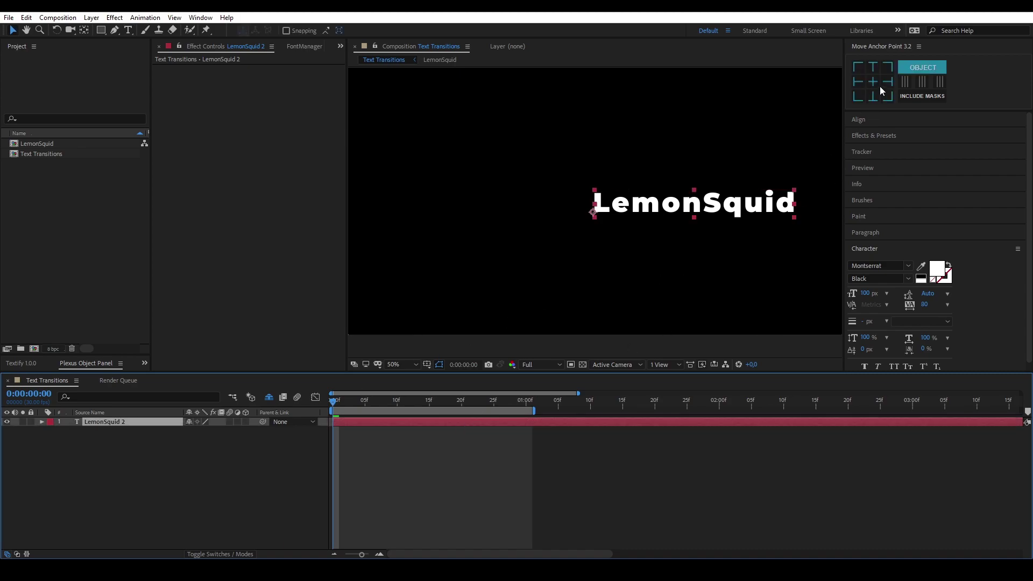
pyautogui.click(873, 82)
pyautogui.click(868, 120)
pyautogui.click(874, 146)
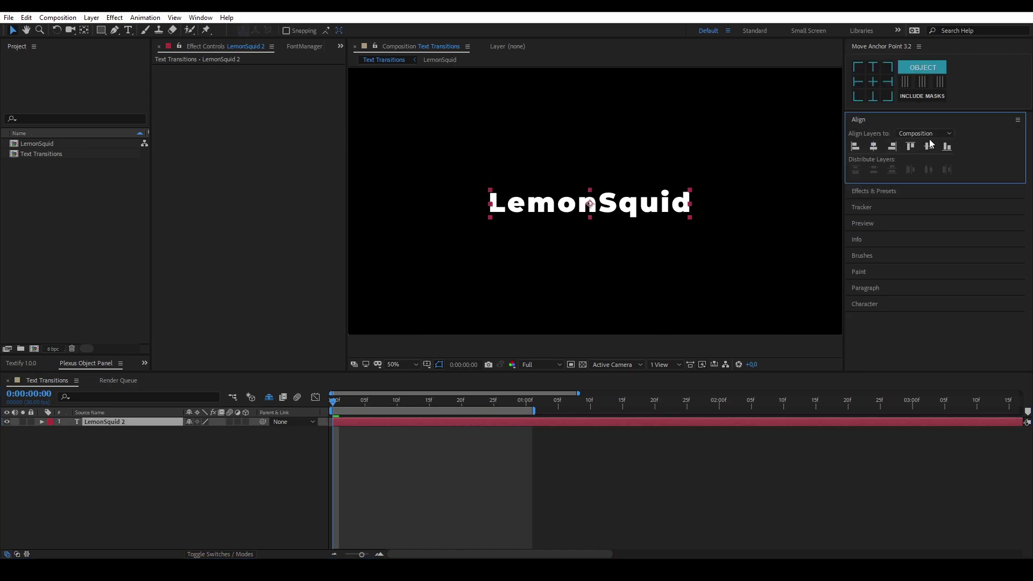
pyautogui.click(929, 146)
pyautogui.click(139, 429)
pyautogui.click(141, 423)
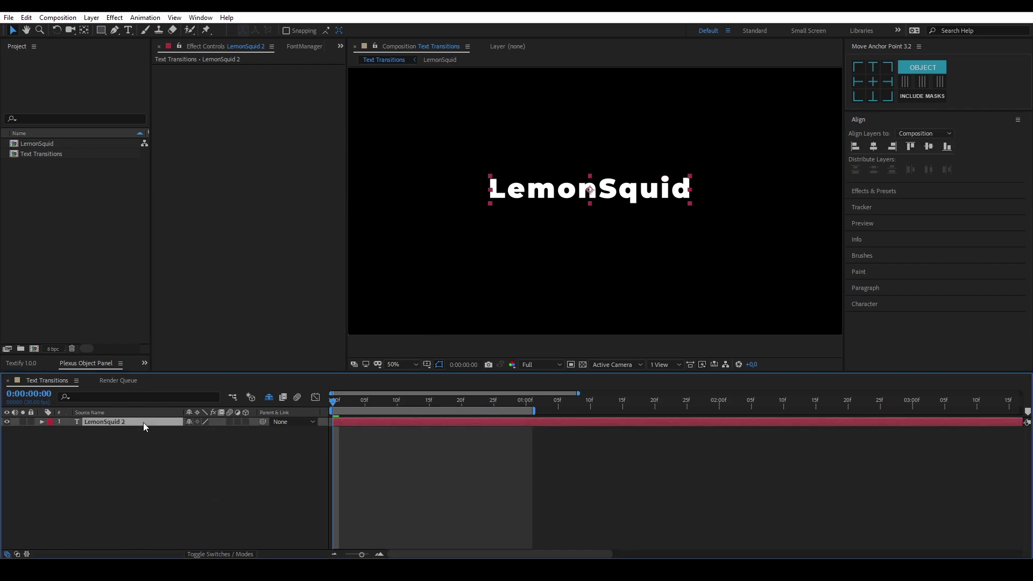
# - Show LemonSquid 2's Scale with width and height unlinked, and zoom the timeline in
pyautogui.press('s')
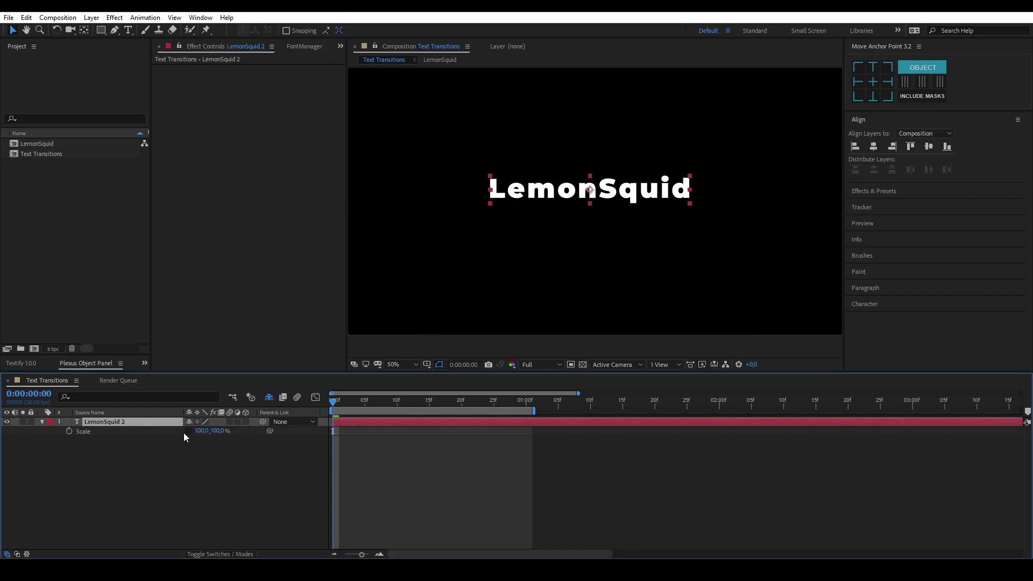
pyautogui.click(188, 431)
pyautogui.click(240, 464)
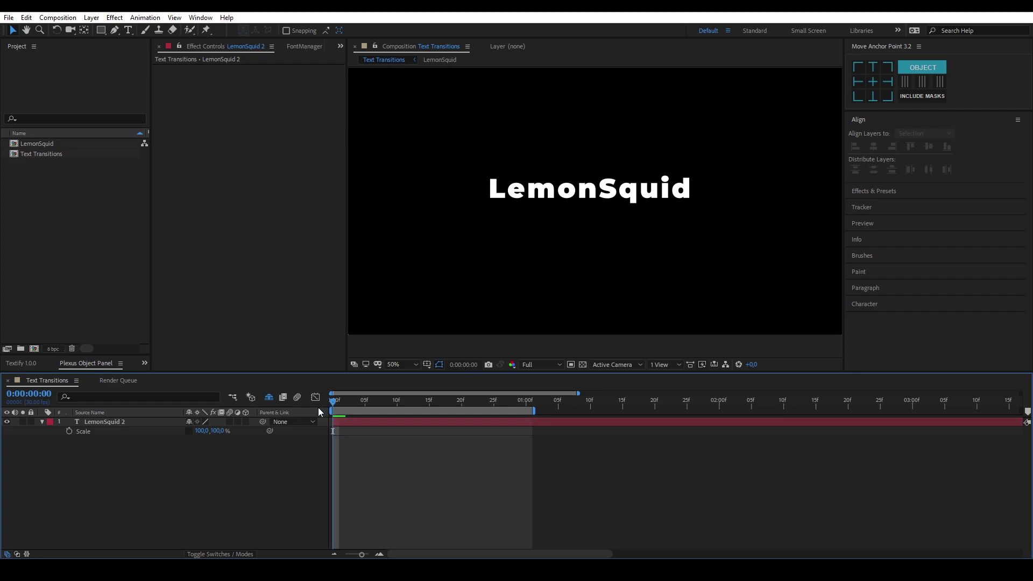
pyautogui.press('=')
pyautogui.click(347, 424)
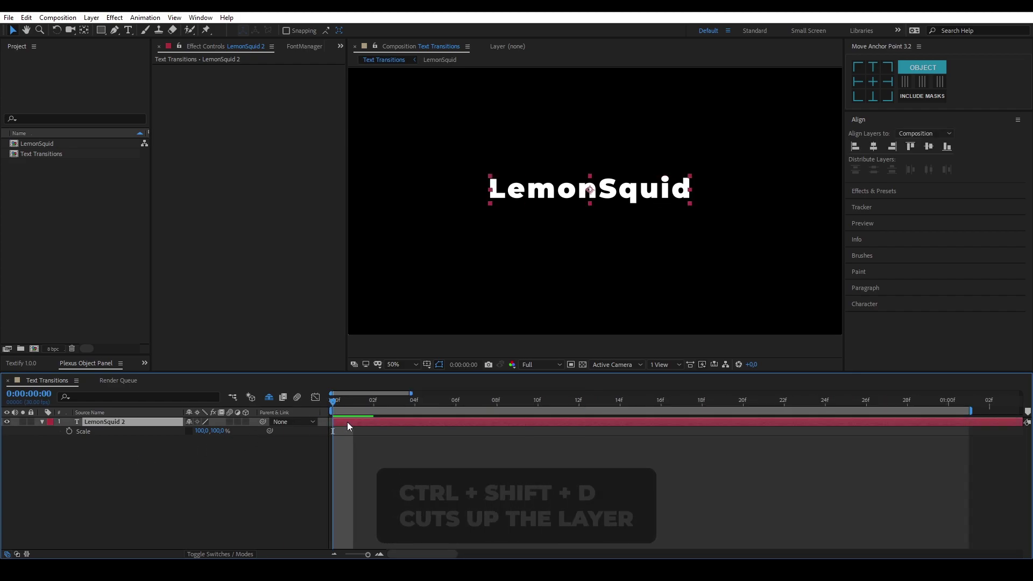
# - Split LemonSquid 2 into one-frame pieces across six consecutive frames
pyautogui.press('pagedown')
pyautogui.hotkey('ctrl', 'shift', 'd')
pyautogui.press('pagedown')
pyautogui.hotkey('ctrl', 'shift', 'd')
pyautogui.press('pagedown')
pyautogui.hotkey('ctrl', 'shift', 'd')
pyautogui.press('pagedown')
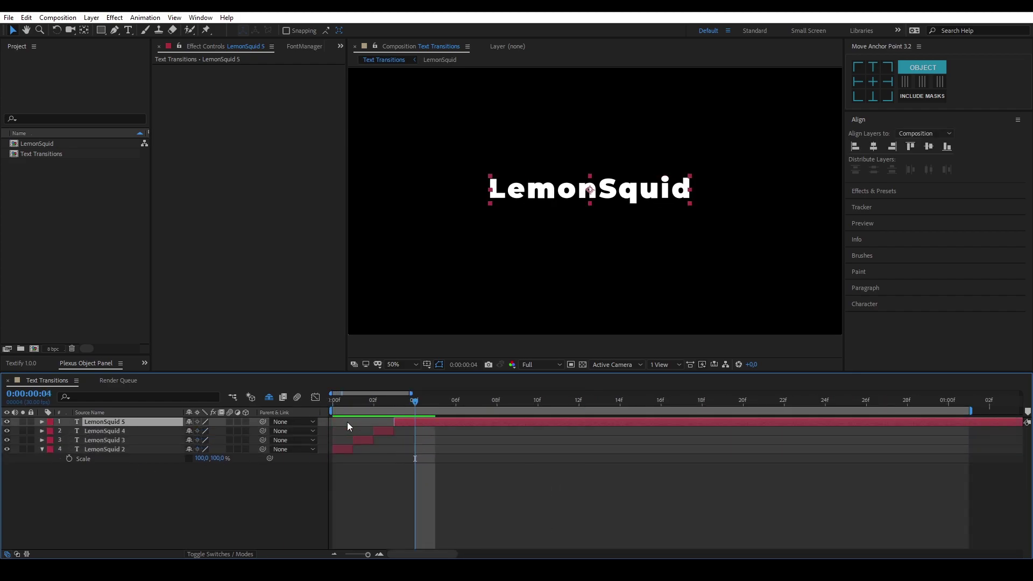
pyautogui.hotkey('ctrl', 'shift', 'd')
pyautogui.press('pagedown')
pyautogui.hotkey('ctrl', 'shift', 'd')
pyautogui.press('pagedown')
pyautogui.hotkey('ctrl', 'shift', 'd')
pyautogui.press('pagedown')
pyautogui.hotkey('ctrl', 'shift', 'd')
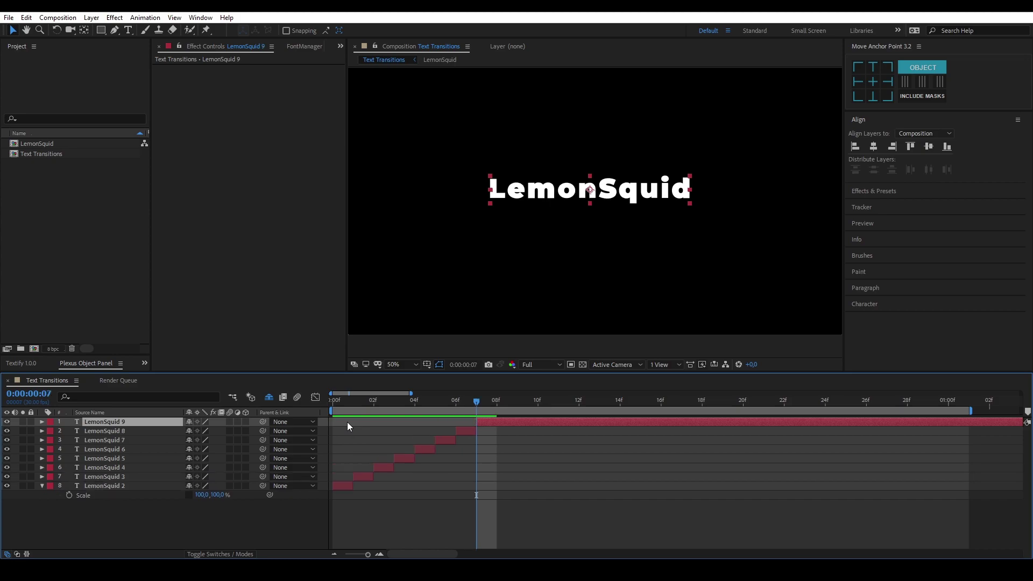
# - Delete the alternate pieces LemonSquid 3, 5 and 7
pyautogui.click(365, 476)
pyautogui.keyDown('ctrl'); pyautogui.click(405, 458); pyautogui.keyUp('ctrl')
pyautogui.keyDown('ctrl'); pyautogui.click(444, 440); pyautogui.keyUp('ctrl')
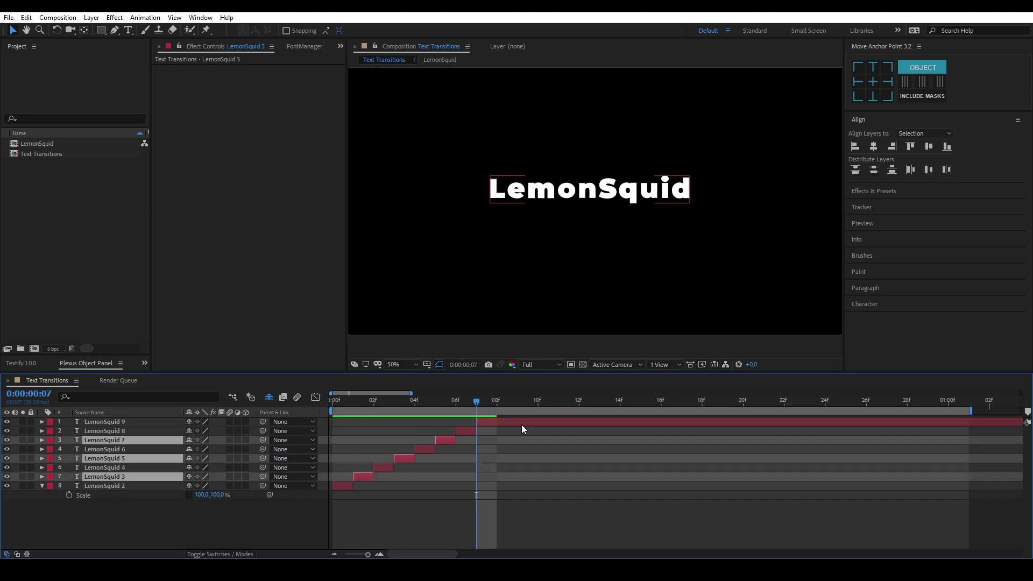
pyautogui.press('Delete')
# - Split LemonSquid 9 at frame 8, delete that piece, and select LemonSquid 2, 4, 6 and 8
pyautogui.click(480, 423)
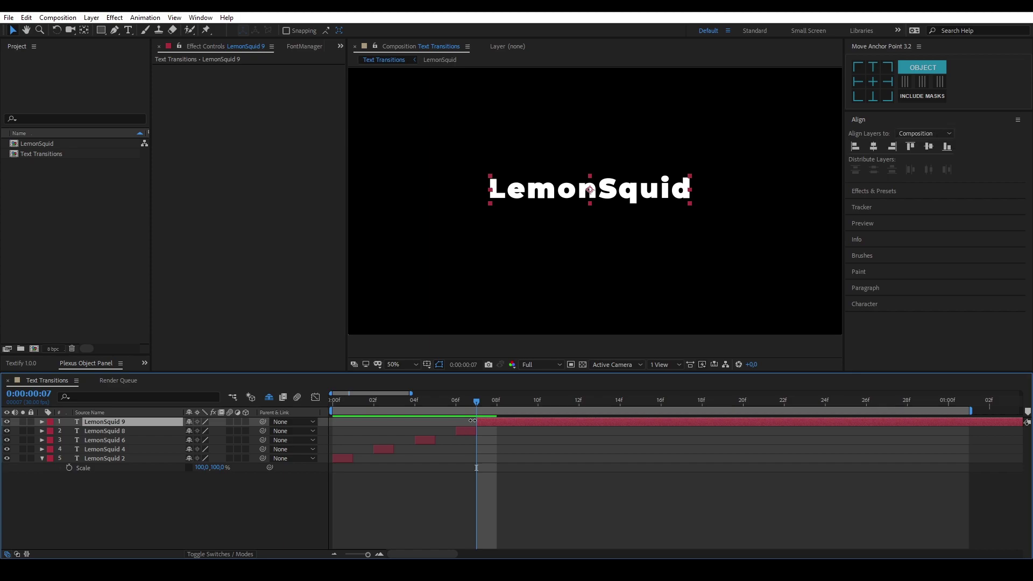
pyautogui.press('pagedown')
pyautogui.hotkey('ctrl', 'shift', 'd')
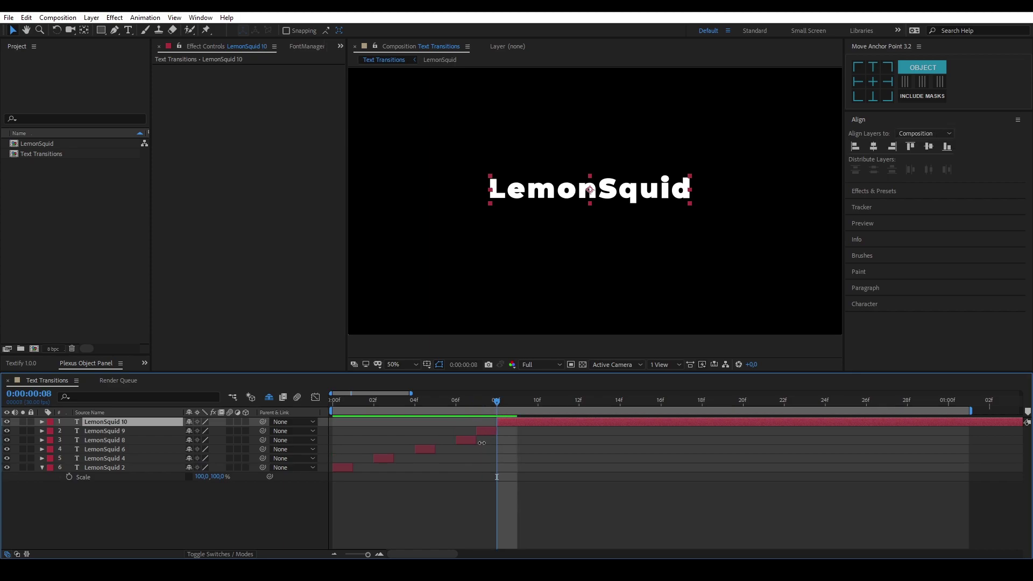
pyautogui.click(485, 433)
pyautogui.press('Delete')
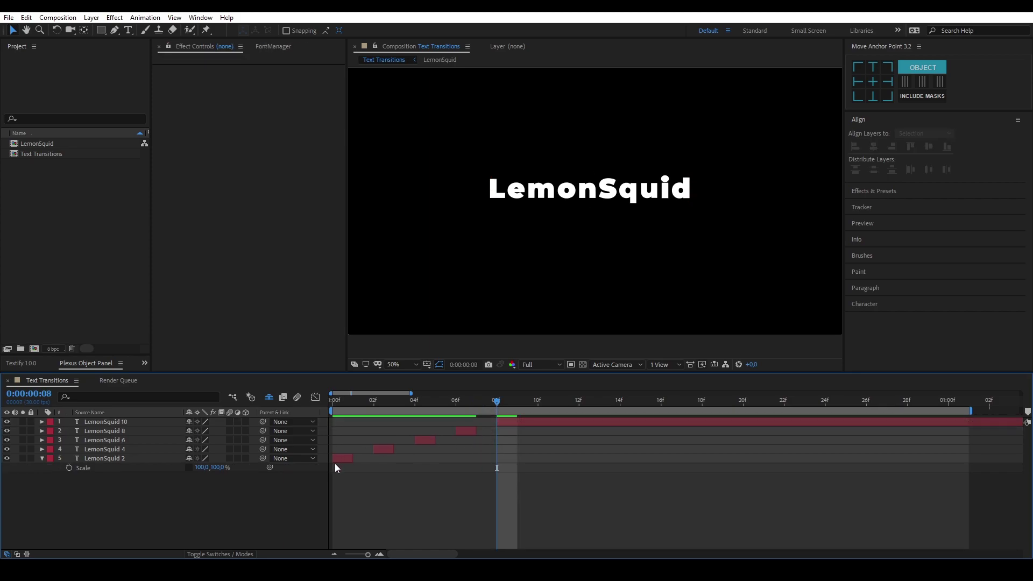
pyautogui.click(128, 452)
pyautogui.keyDown('shift'); pyautogui.click(129, 430); pyautogui.keyUp('shift')
pyautogui.keyDown('ctrl'); pyautogui.click(124, 460); pyautogui.keyUp('ctrl')
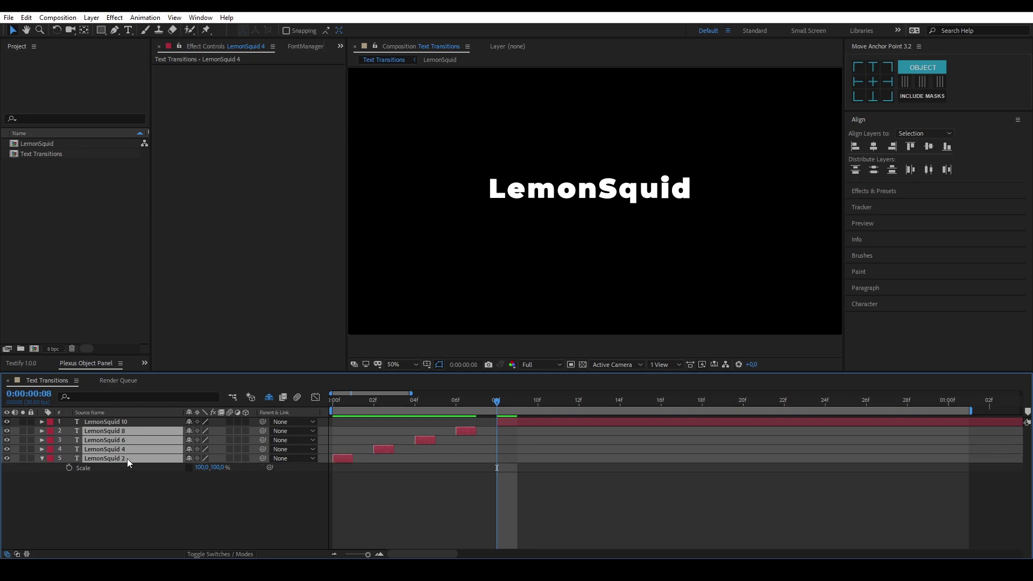
# - Stretch LemonSquid 2 vertically to a 100 x 1000% scale
pyautogui.press('s')
pyautogui.click(264, 529)
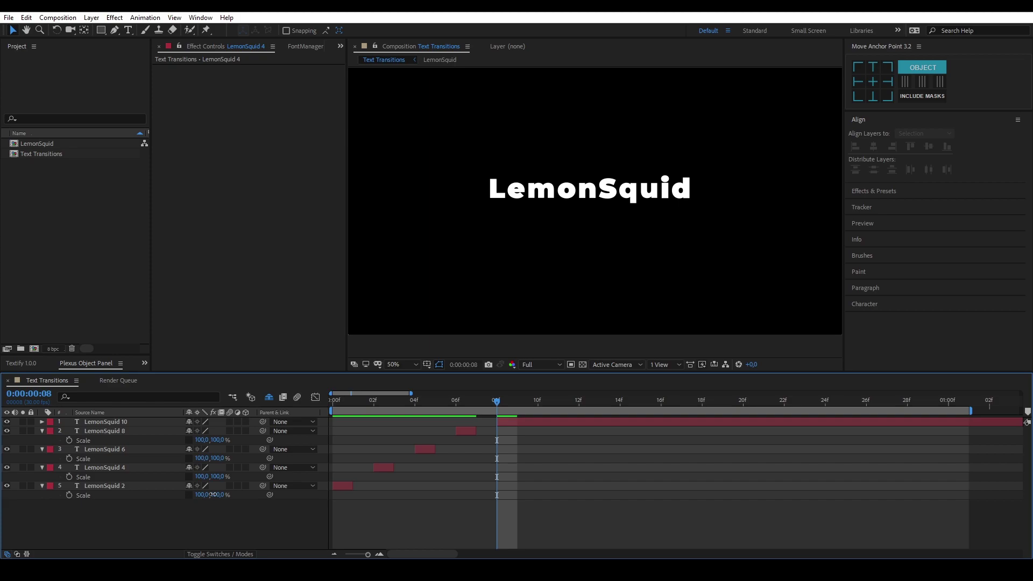
pyautogui.moveTo(212, 497); pyautogui.dragTo(347, 408)
pyautogui.press('Home')
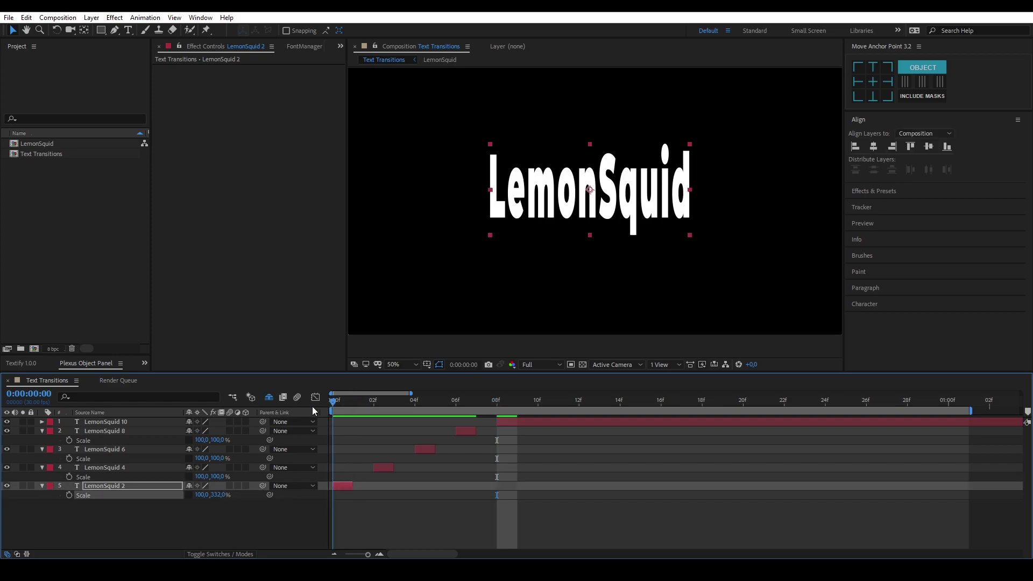
pyautogui.moveTo(218, 495); pyautogui.dragTo(579, 517)
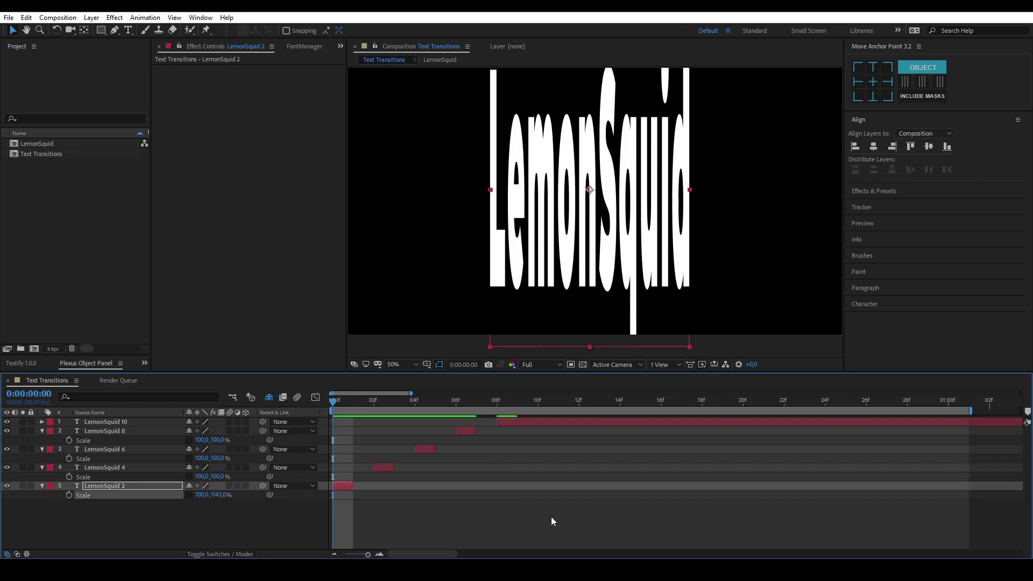
pyautogui.click(219, 495)
pyautogui.write('1000')
pyautogui.press('Return')
# - Widen LemonSquid 4 to 600% and stretch LemonSquid 6 taller
pyautogui.moveTo(359, 403); pyautogui.dragTo(373, 403)
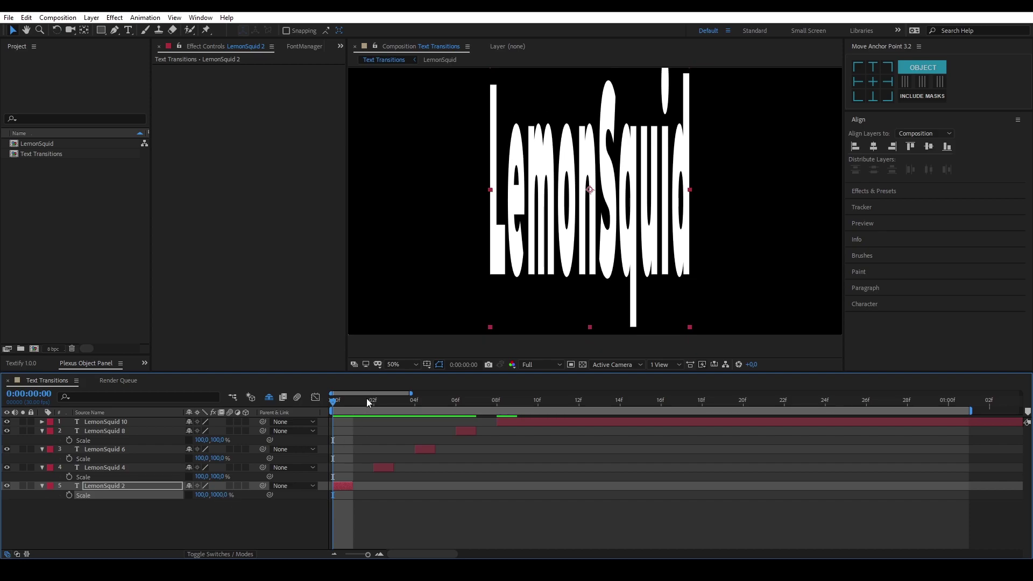
pyautogui.click(204, 477)
pyautogui.write('600')
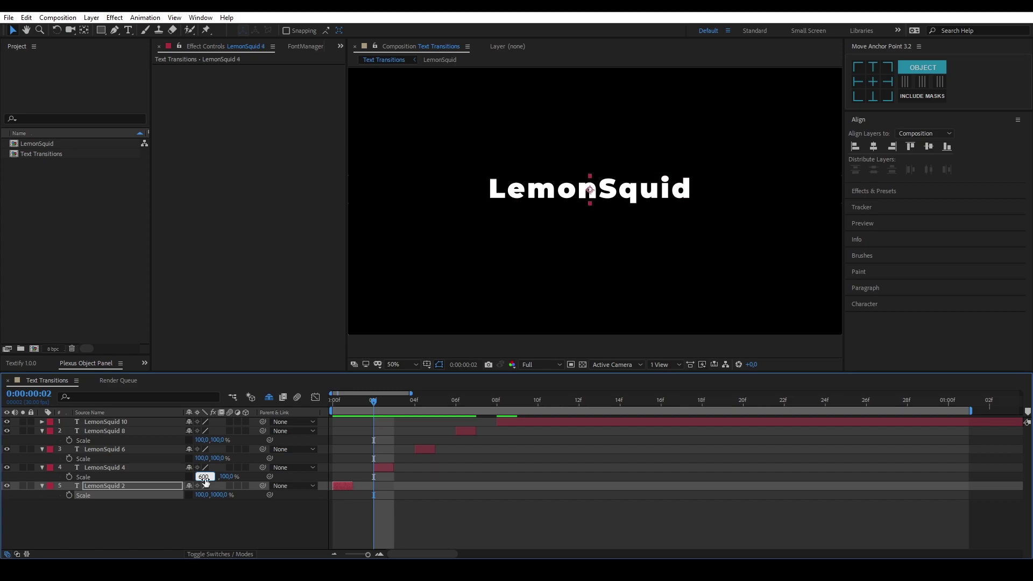
pyautogui.press('Return')
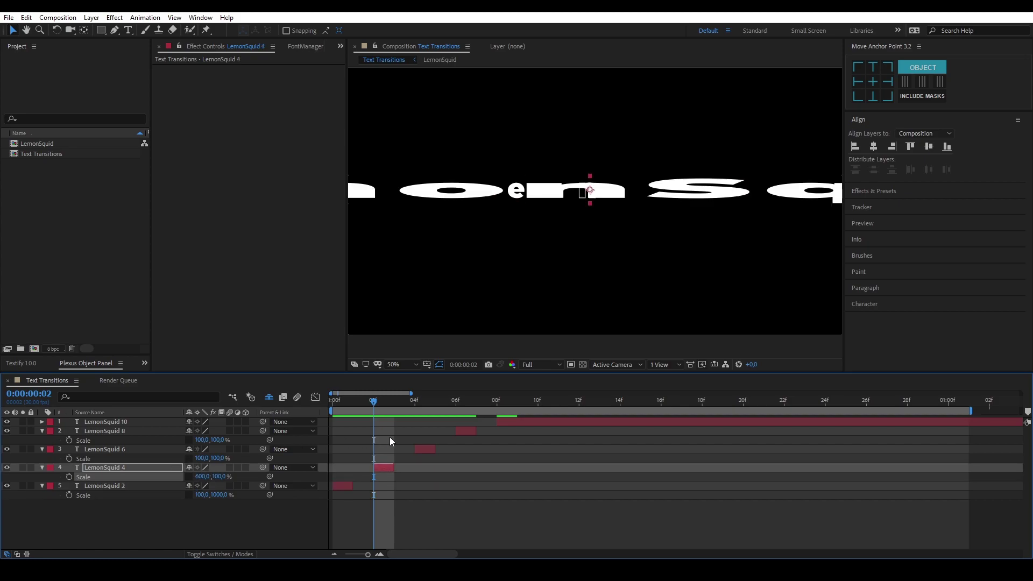
pyautogui.click(416, 402)
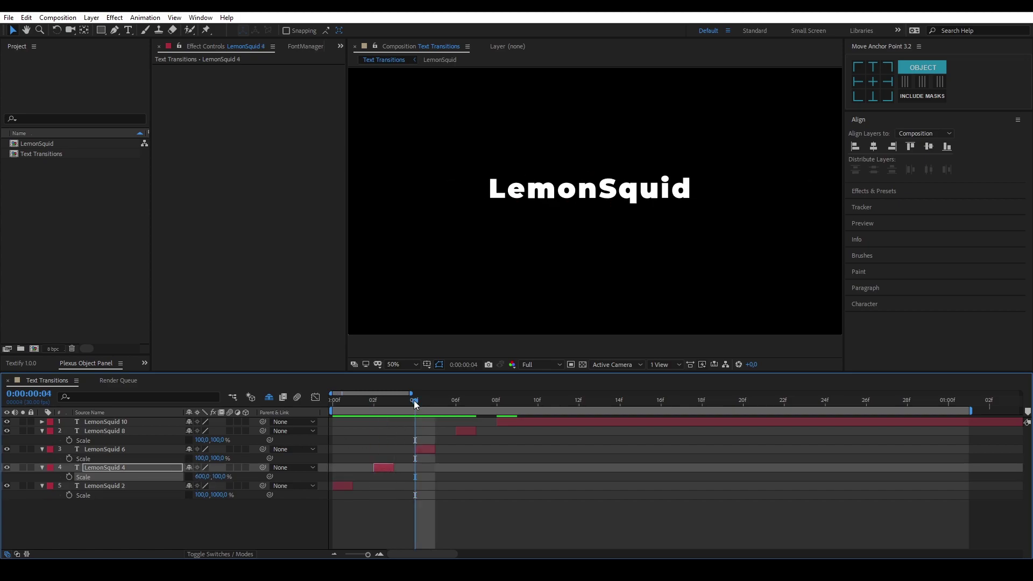
pyautogui.click(138, 450)
pyautogui.click(218, 458)
pyautogui.write('700')
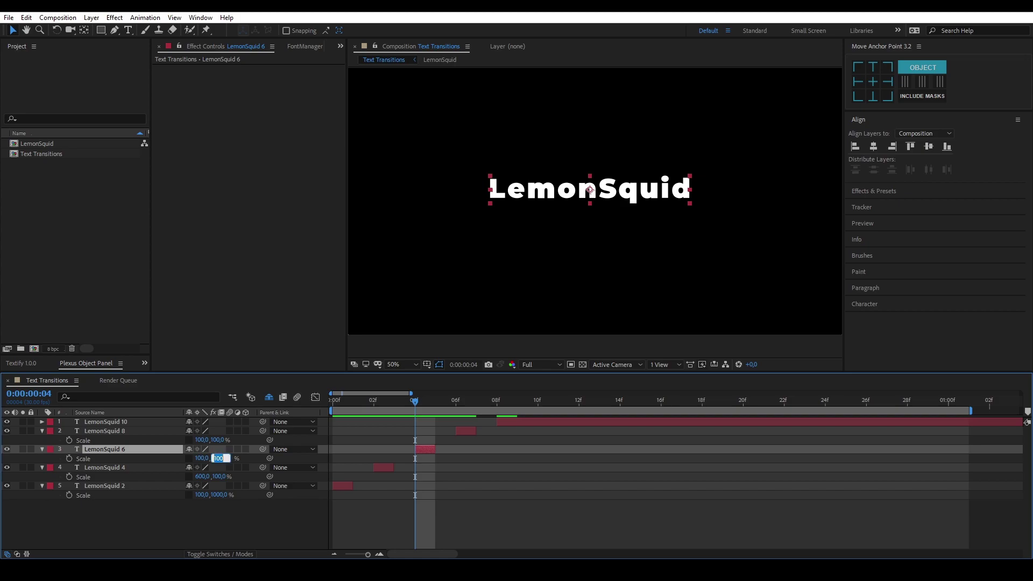
pyautogui.press('Return')
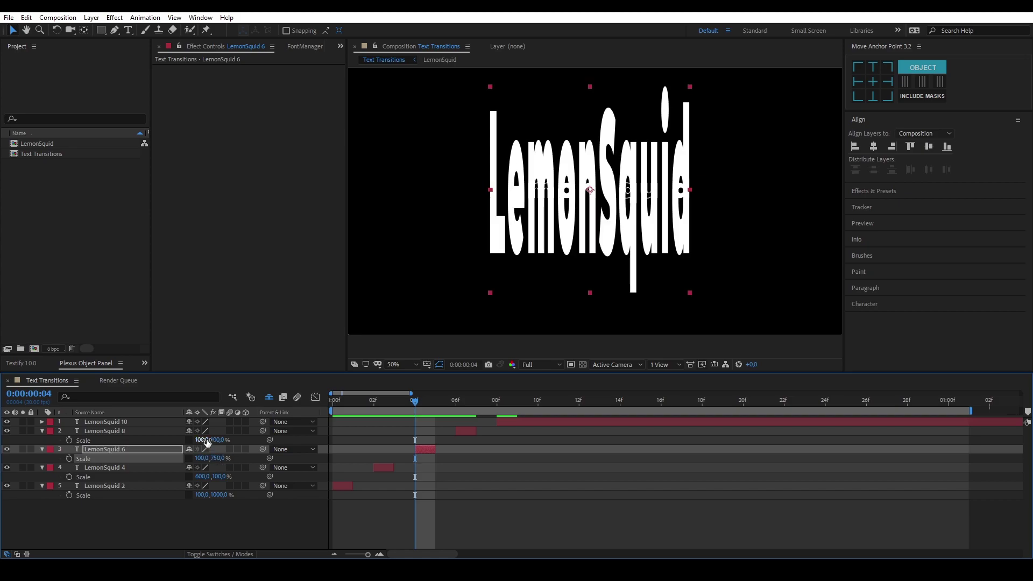
# - Widen LemonSquid 8 to a 400 x 100% scale and preview the scale glitch
pyautogui.click(201, 440)
pyautogui.write('400')
pyautogui.press('Return')
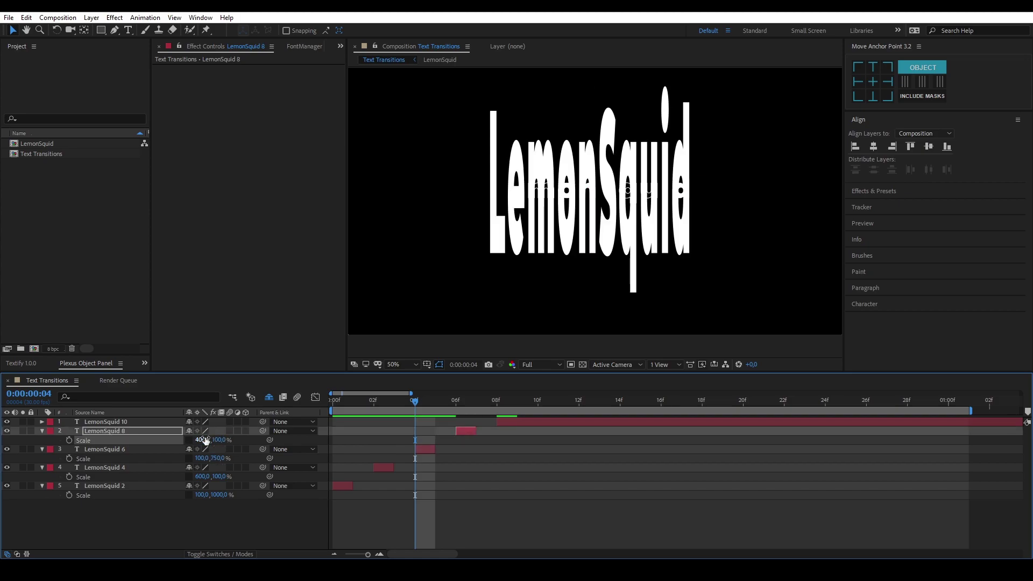
pyautogui.moveTo(458, 403); pyautogui.dragTo(424, 409)
pyautogui.press('space')
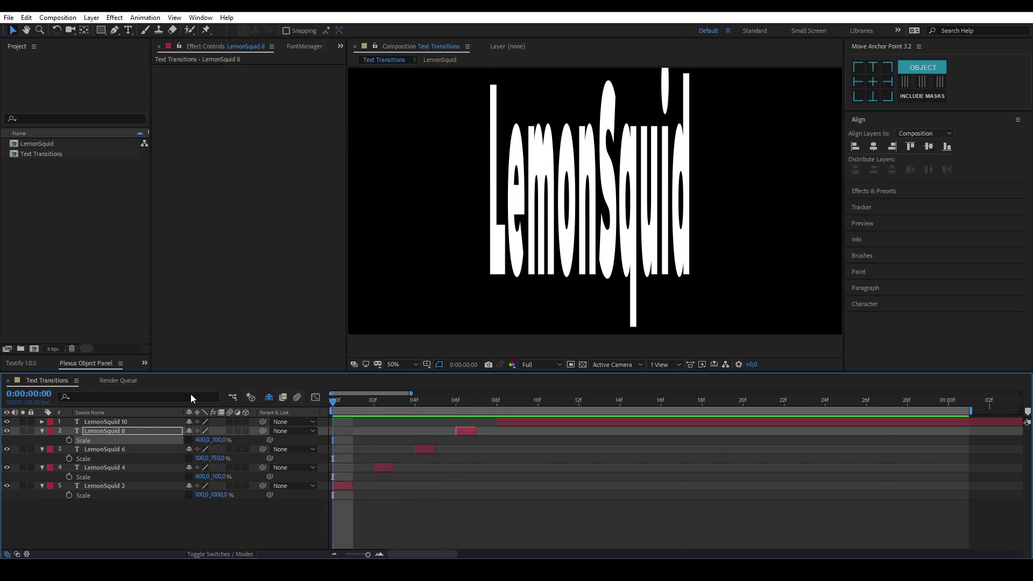
# - Toggle the LemonSquid layer's visibility, then play back and scrub the scale-glitch frames
pyautogui.click(268, 399)
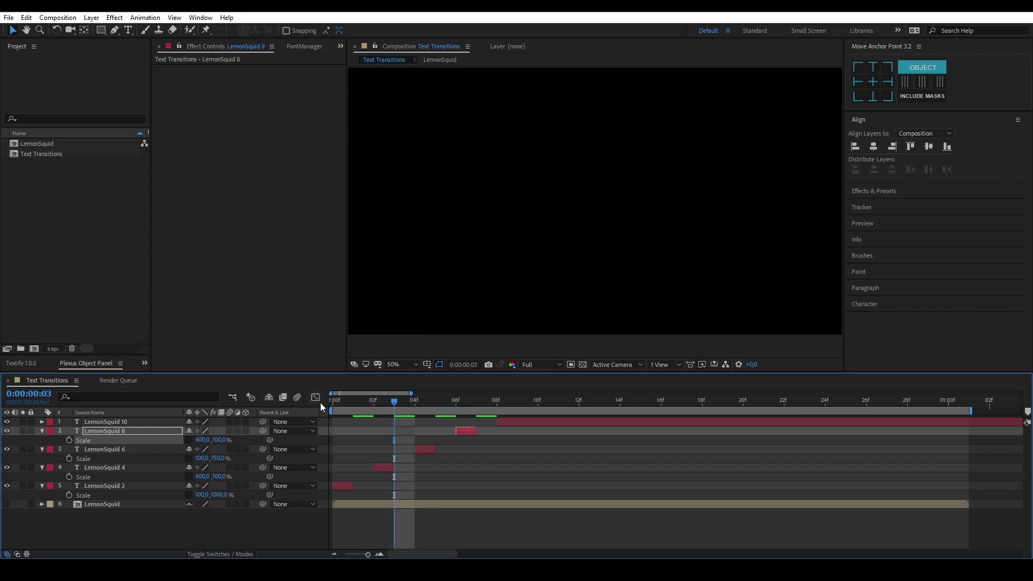
pyautogui.click(269, 397)
pyautogui.press('space')
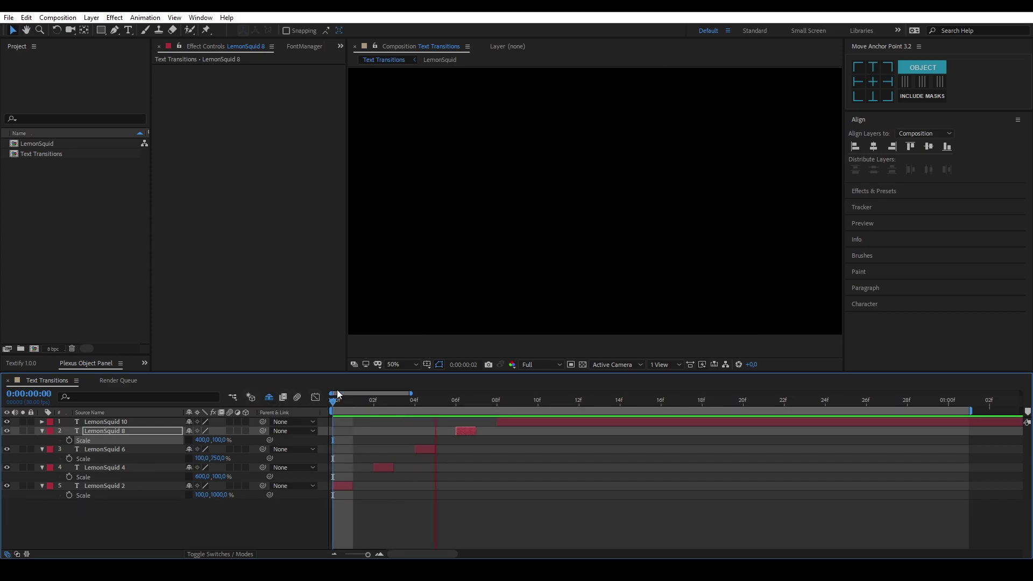
pyautogui.scroll(-2, 549, 253)
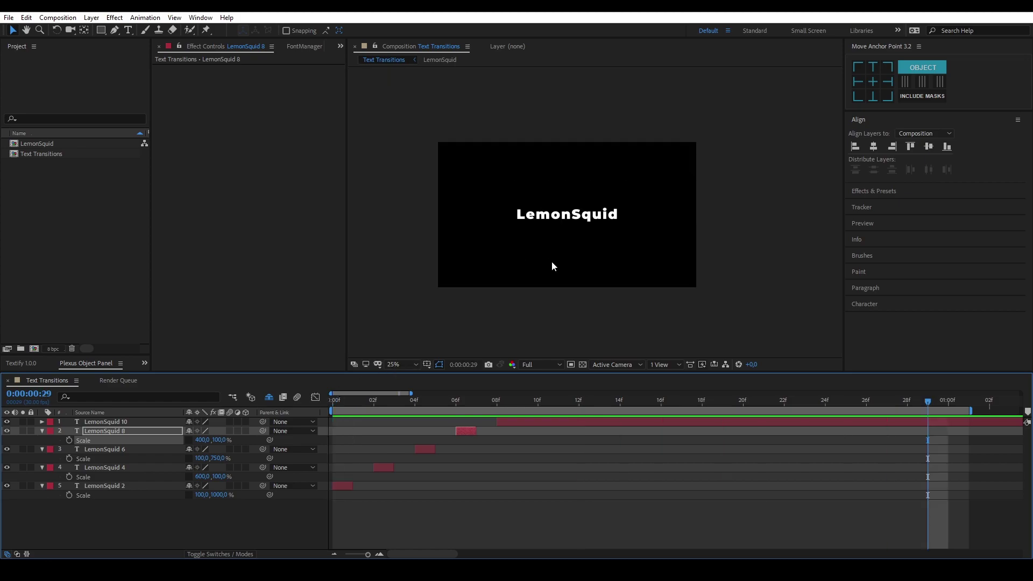
pyautogui.click(407, 402)
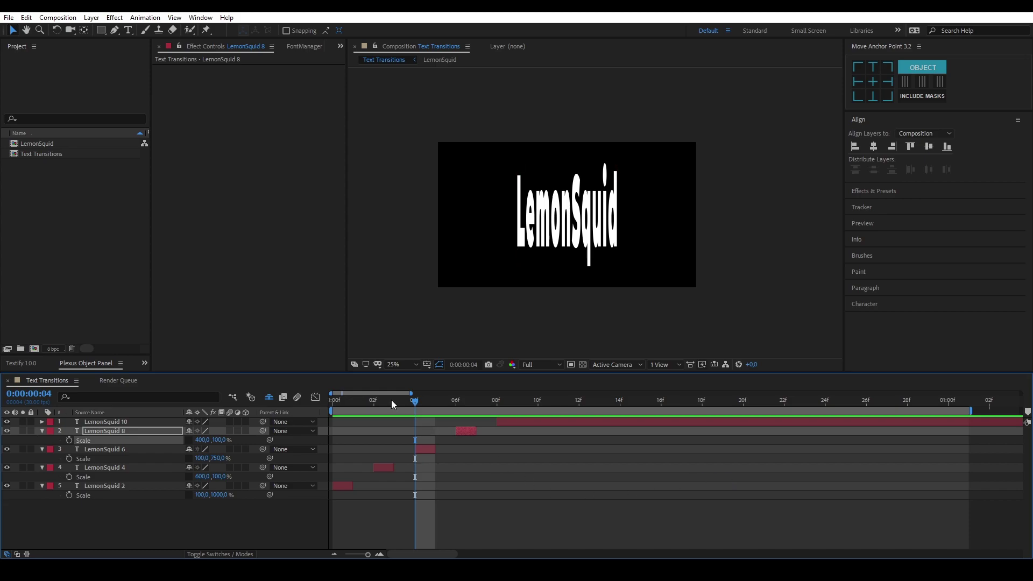
pyautogui.moveTo(392, 399); pyautogui.dragTo(311, 399)
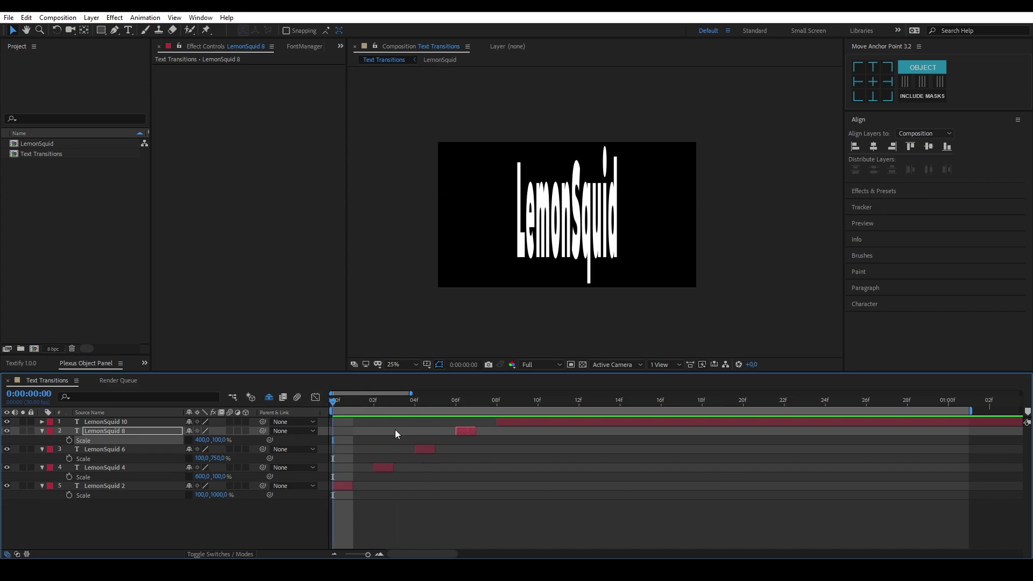
pyautogui.press('space')
pyautogui.click(405, 402)
pyautogui.moveTo(426, 402); pyautogui.dragTo(330, 412)
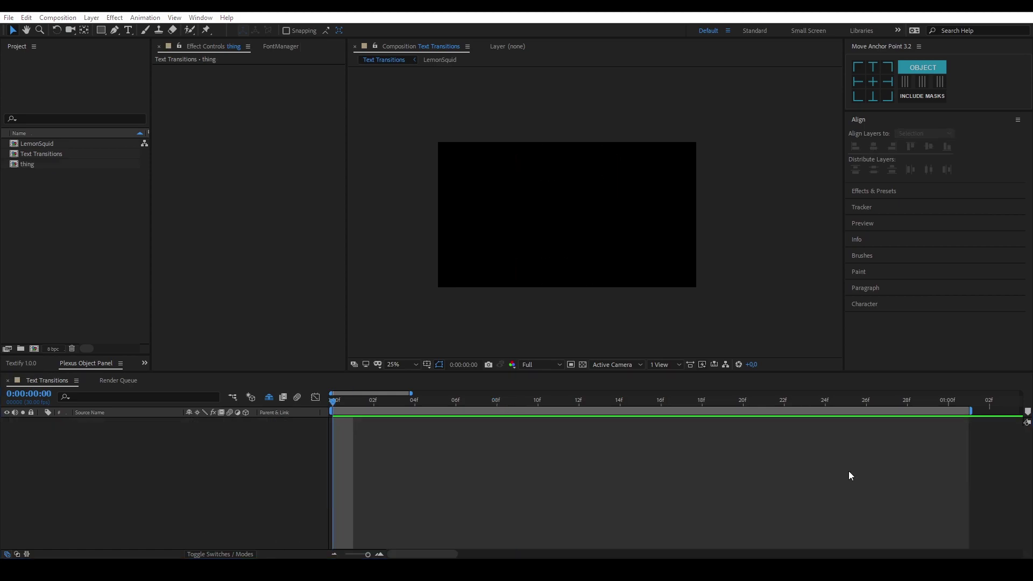
# - Add a new 'LemonSquid' text layer to the Text Transitions composition
pyautogui.click(254, 508)
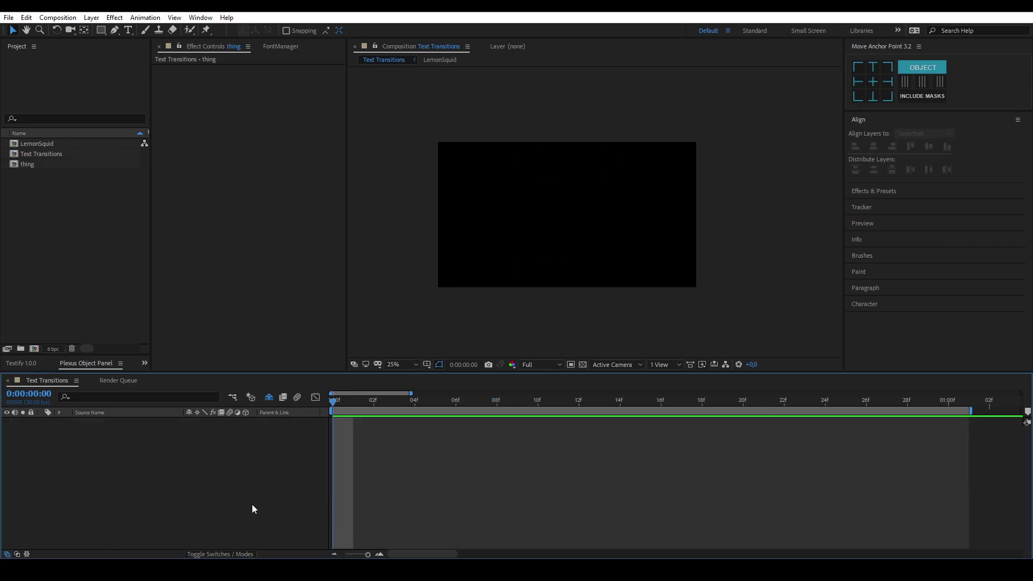
pyautogui.hotkey('ctrl', 't')
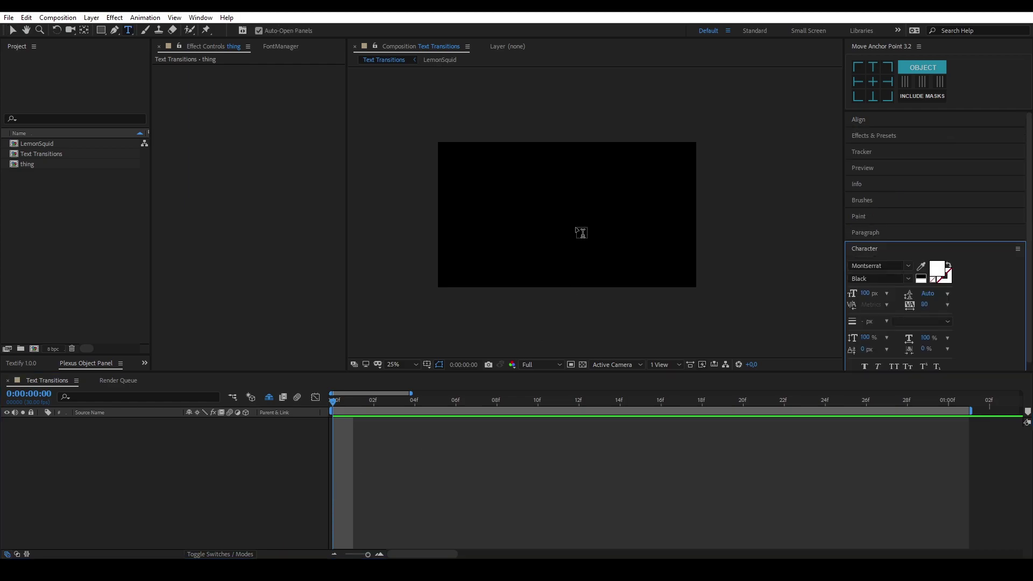
pyautogui.click(575, 225)
pyautogui.write('LemonSquid')
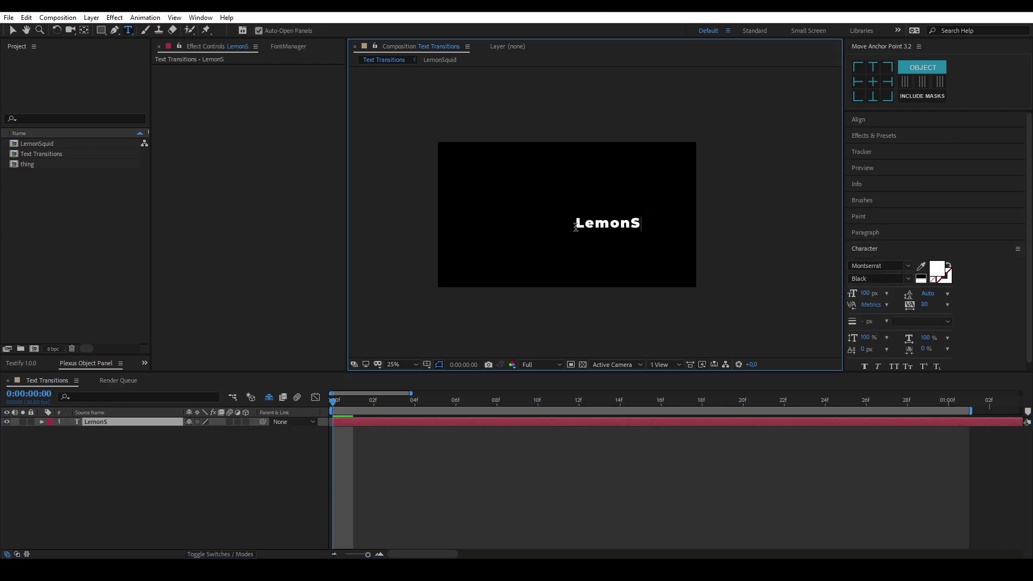
pyautogui.click(160, 427)
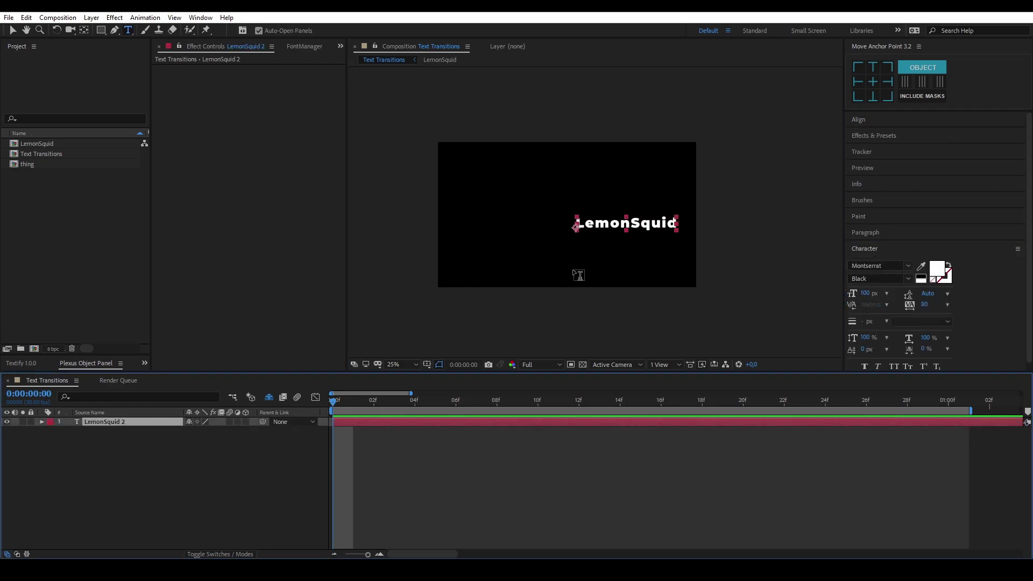
# - Centre the LemonSquid text horizontally and vertically in the composition
pyautogui.click(873, 92)
pyautogui.click(869, 119)
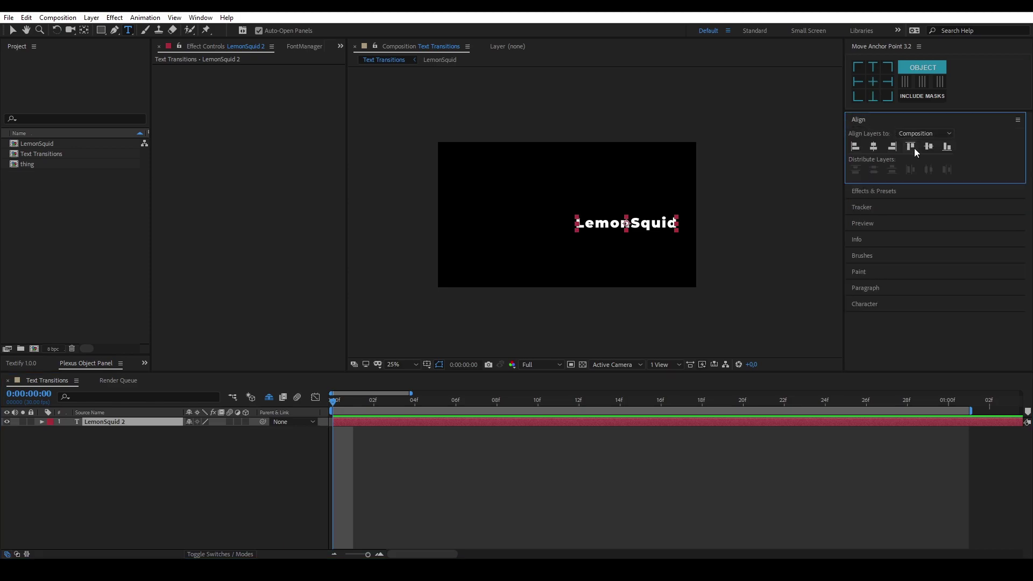
pyautogui.click(913, 147)
pyautogui.click(873, 146)
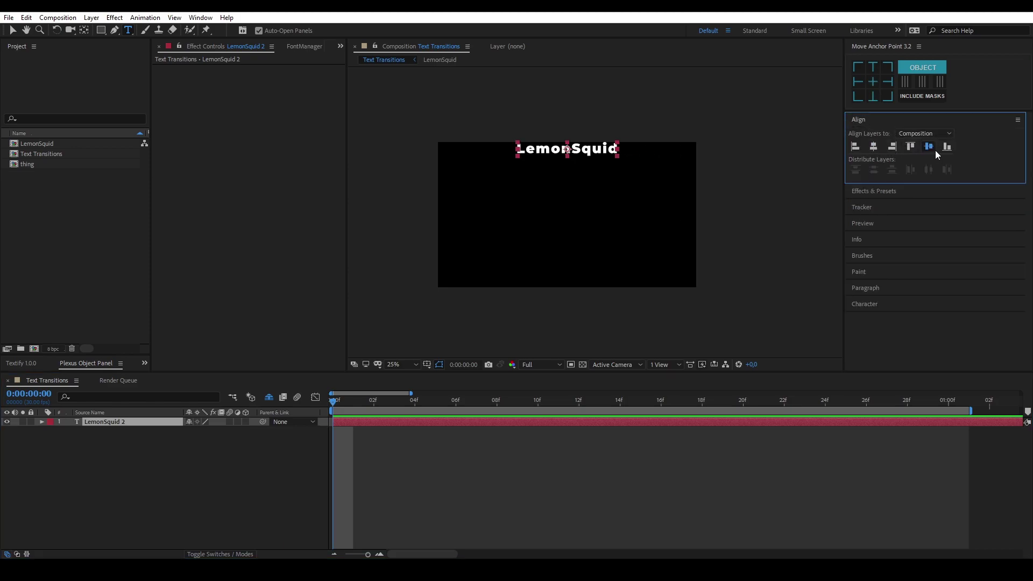
pyautogui.click(930, 148)
# - Duplicate the text layer and make the copy an unfilled 2 px white outline
pyautogui.click(183, 452)
pyautogui.press('v')
pyautogui.click(149, 421)
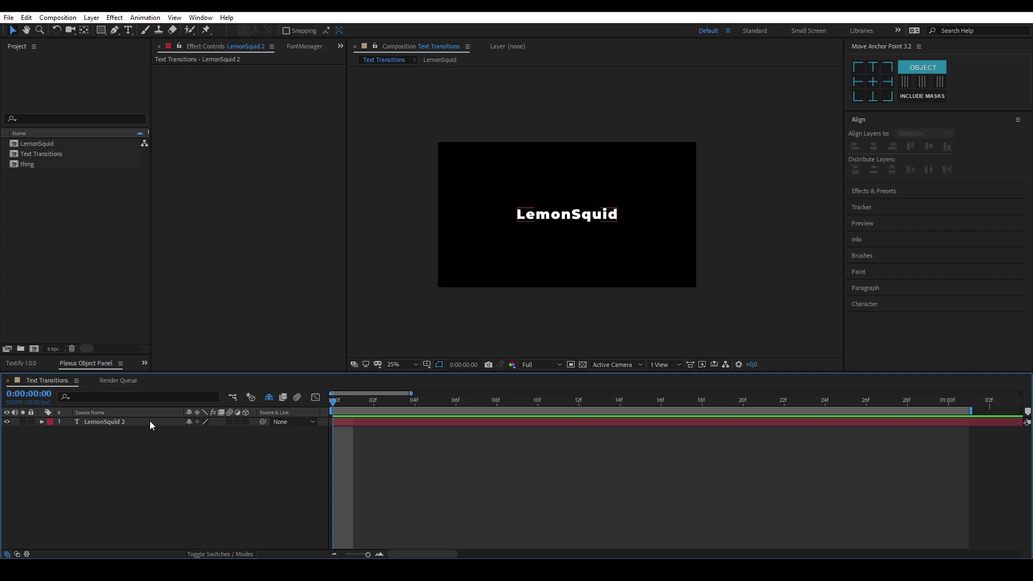
pyautogui.hotkey('ctrl', 'd')
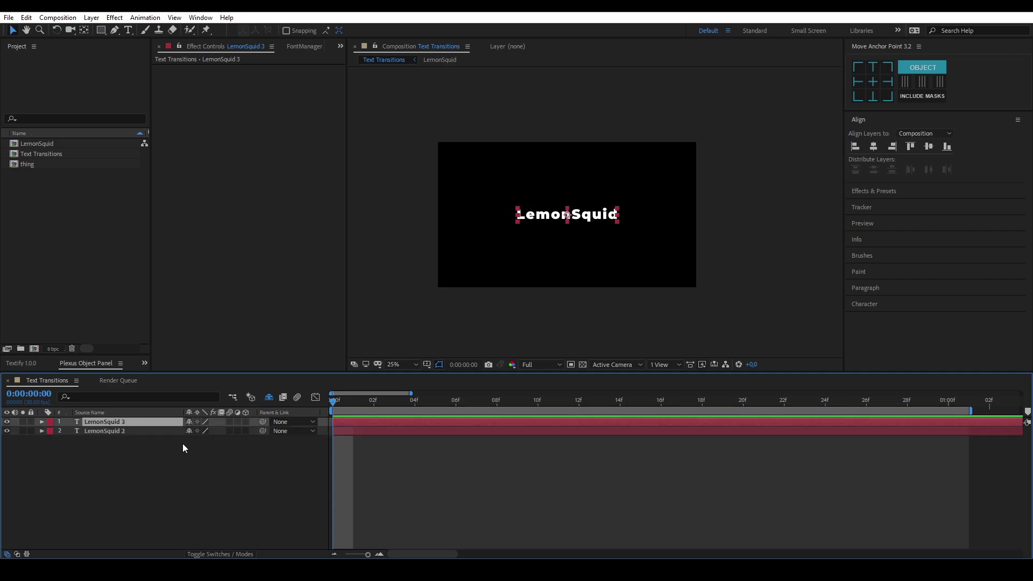
pyautogui.click(887, 305)
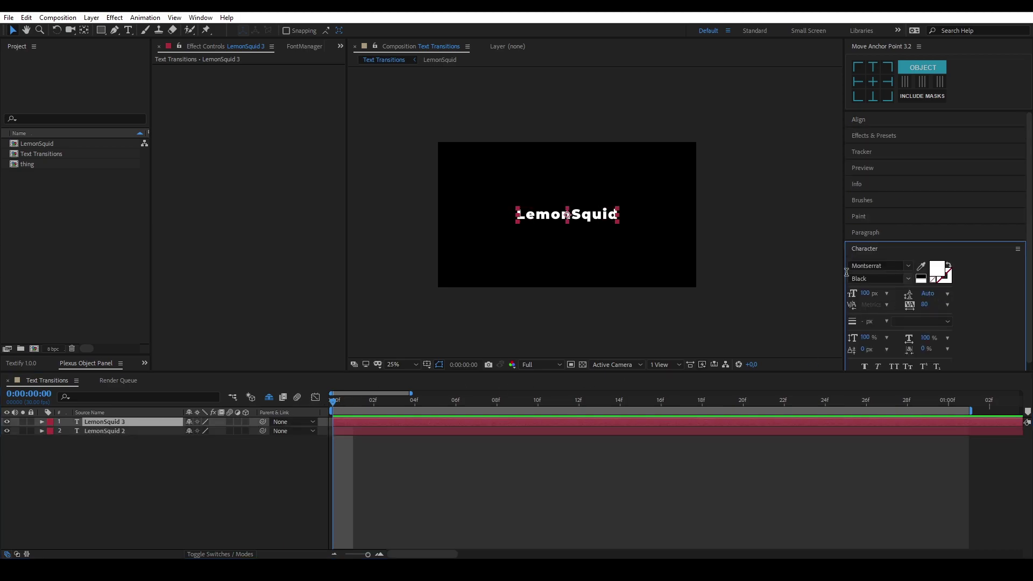
pyautogui.click(950, 266)
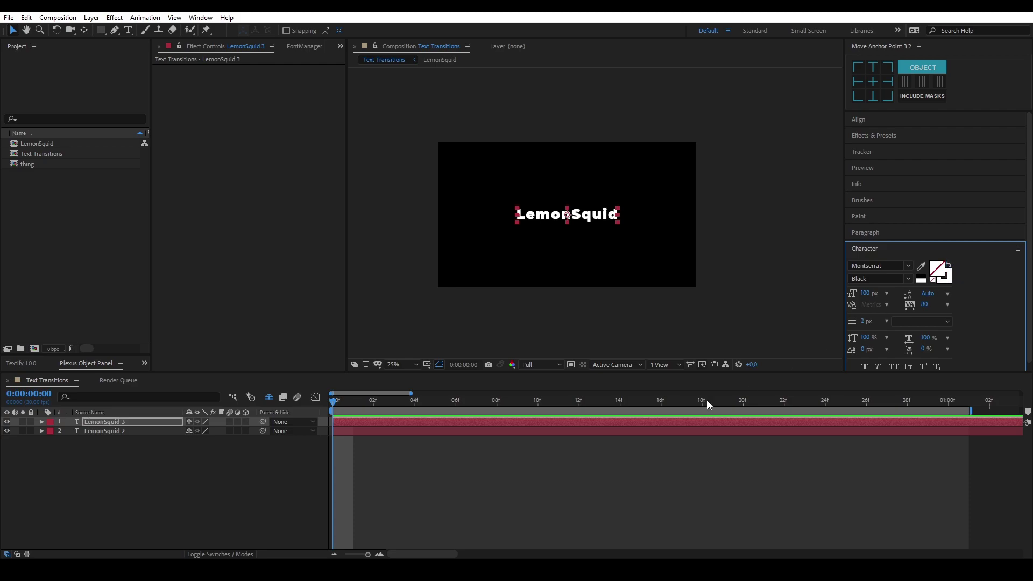
pyautogui.click(7, 431)
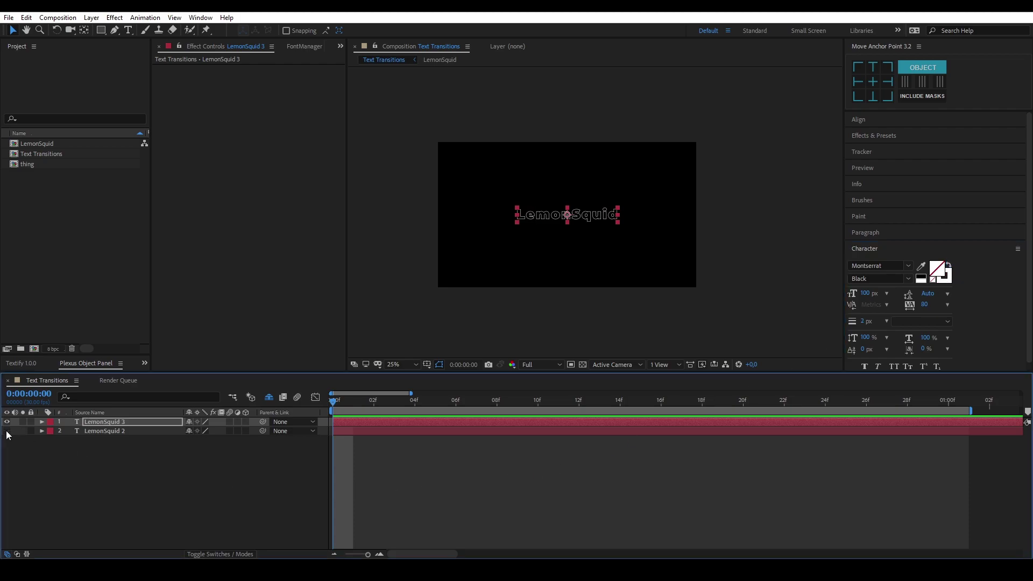
pyautogui.click(7, 431)
pyautogui.moveTo(184, 462); pyautogui.dragTo(127, 421)
# - Split both text layers at every frame from 1 through 8 with Ctrl+Shift+D
pyautogui.press('pagedown')
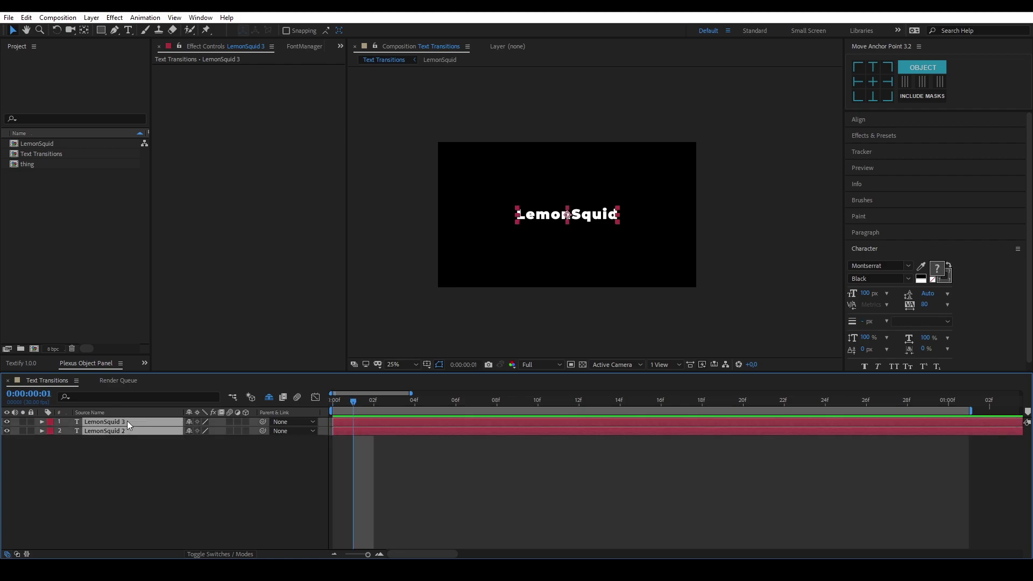
pyautogui.hotkey('ctrl', 'shift', 'd')
pyautogui.press('pagedown')
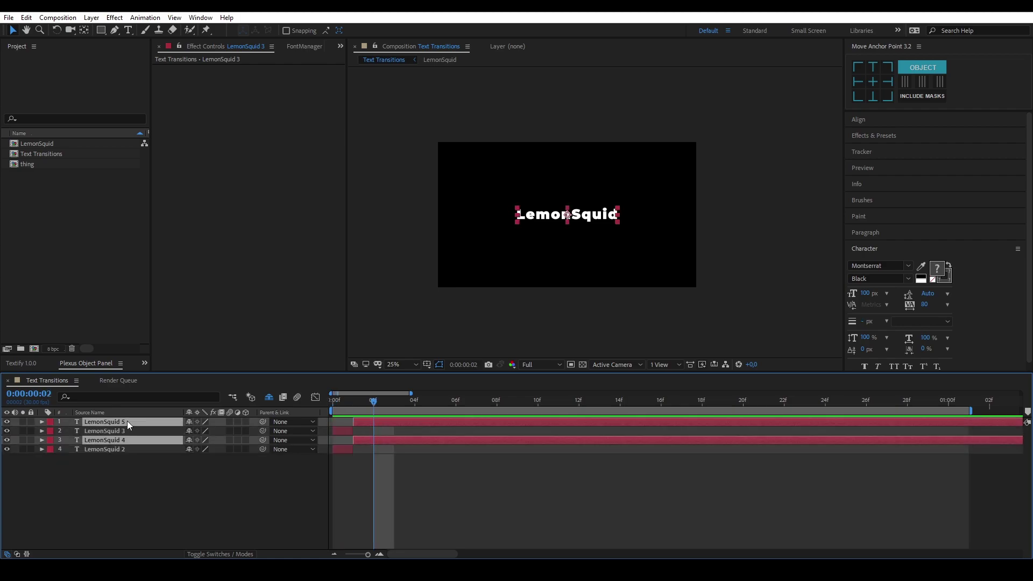
pyautogui.hotkey('ctrl', 'shift', 'd')
pyautogui.press('pagedown')
pyautogui.hotkey('ctrl', 'shift', 'd')
pyautogui.press('pagedown')
pyautogui.hotkey('ctrl', 'shift', 'd')
pyautogui.press('pagedown')
pyautogui.hotkey('ctrl', 'shift', 'd')
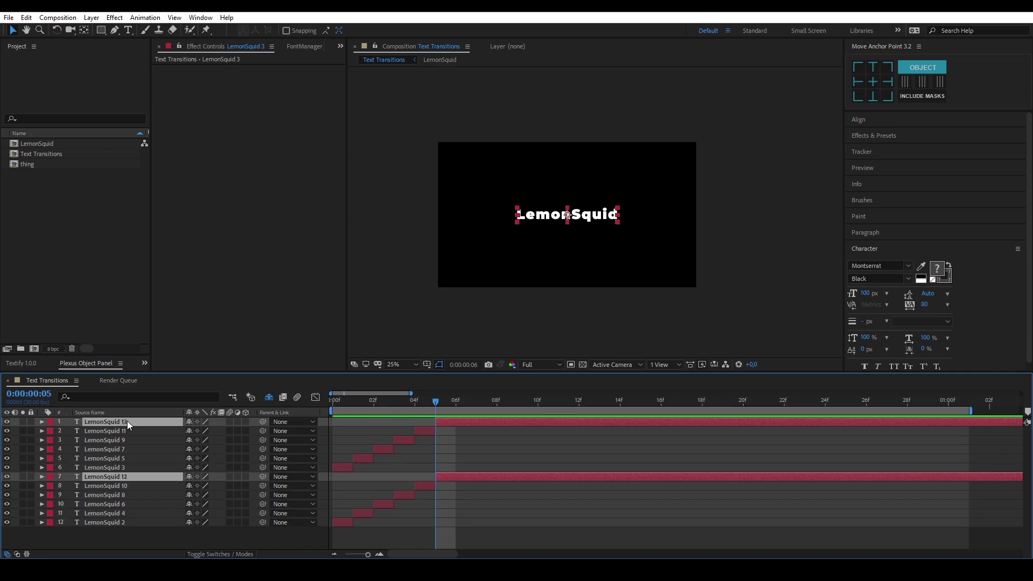
pyautogui.press('pagedown')
pyautogui.hotkey('ctrl', 'shift', 'd')
pyautogui.press('pagedown')
pyautogui.hotkey('ctrl', 'shift', 'd')
pyautogui.press('pagedown')
pyautogui.hotkey('ctrl', 'shift', 'd')
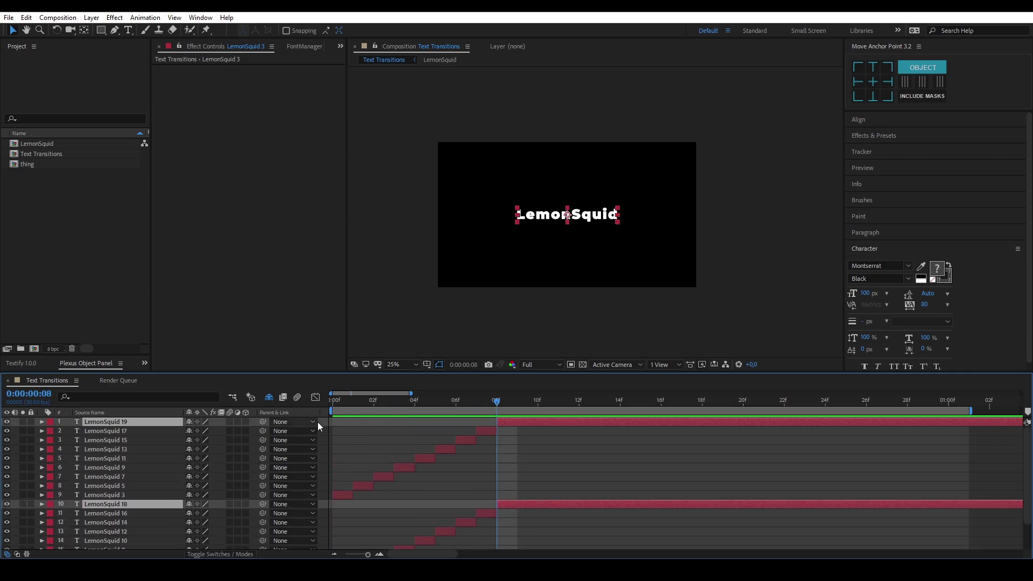
# - Select the LemonSquid 4, 8, 12 and 16 pieces
pyautogui.press('F2')
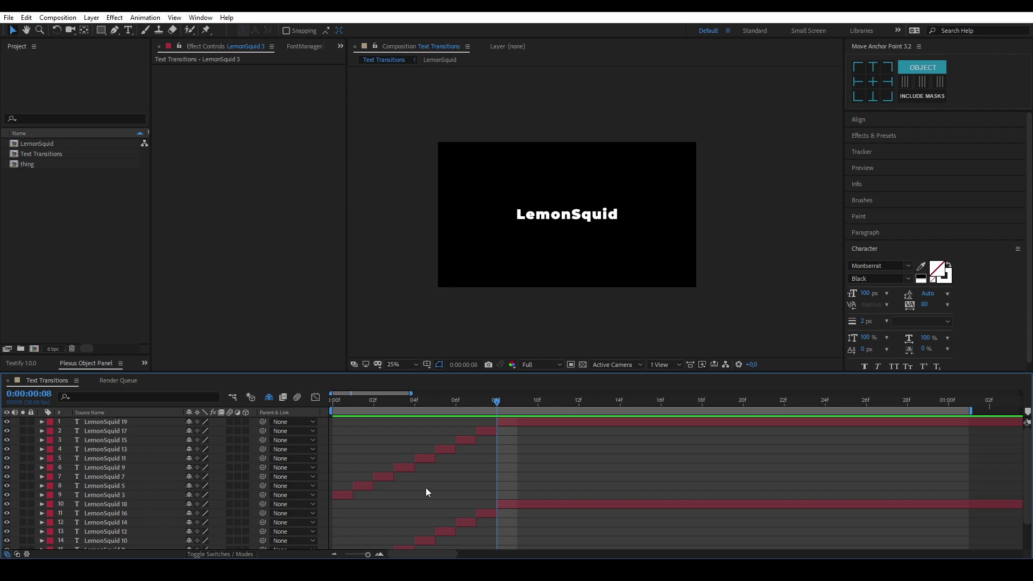
pyautogui.scroll(-2, 422, 489)
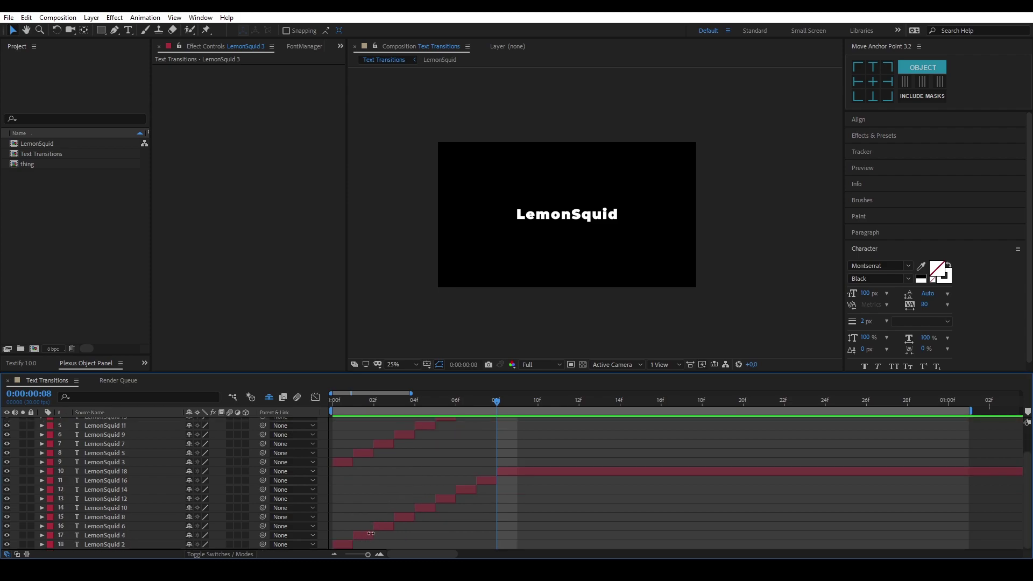
pyautogui.click(370, 534)
pyautogui.keyDown('ctrl'); pyautogui.click(409, 519); pyautogui.keyUp('ctrl')
pyautogui.keyDown('ctrl'); pyautogui.click(453, 498); pyautogui.keyUp('ctrl')
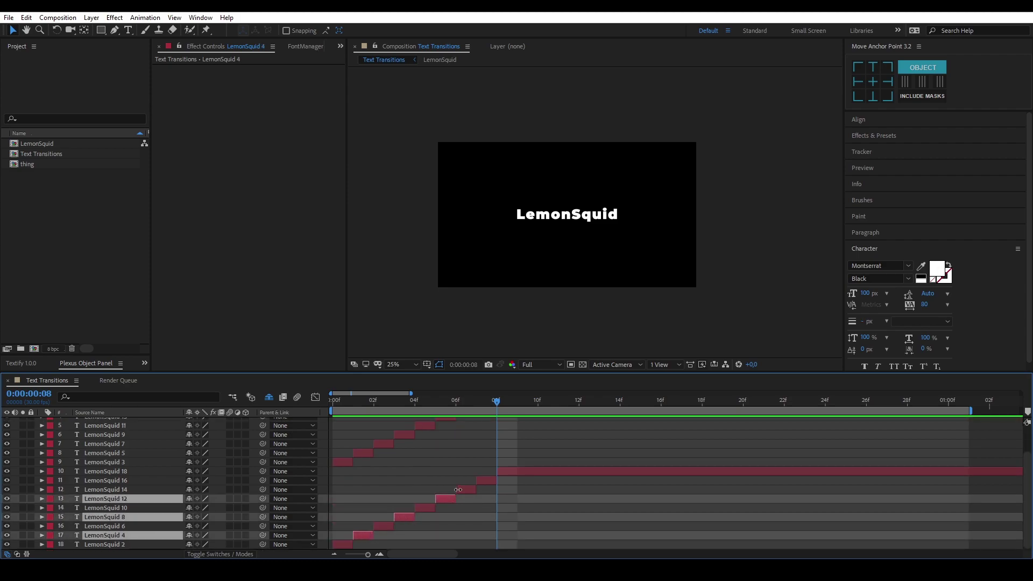
pyautogui.keyDown('ctrl'); pyautogui.click(487, 479); pyautogui.keyUp('ctrl')
# - Delete LemonSquid 4, 8, 12 and 16, then LemonSquid 3, 7, 11 and 15
pyautogui.press('Delete')
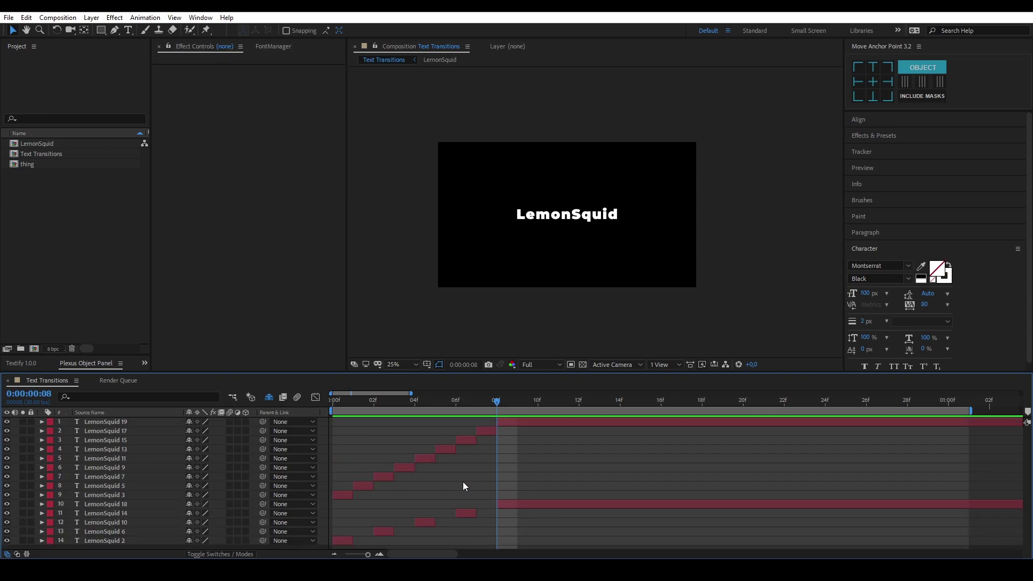
pyautogui.click(339, 498)
pyautogui.moveTo(360, 399); pyautogui.dragTo(315, 401)
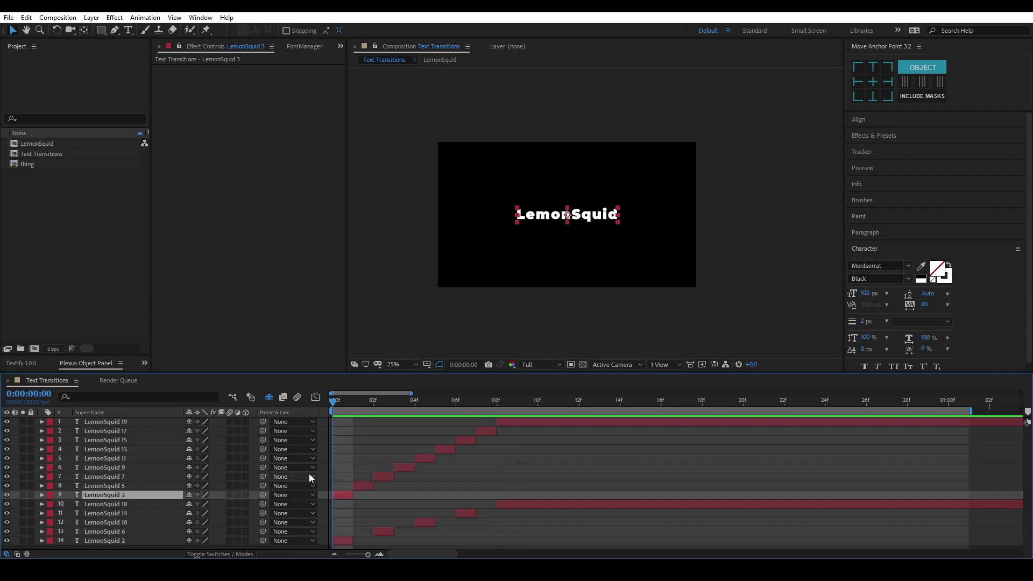
pyautogui.keyDown('ctrl'); pyautogui.click(389, 476); pyautogui.keyUp('ctrl')
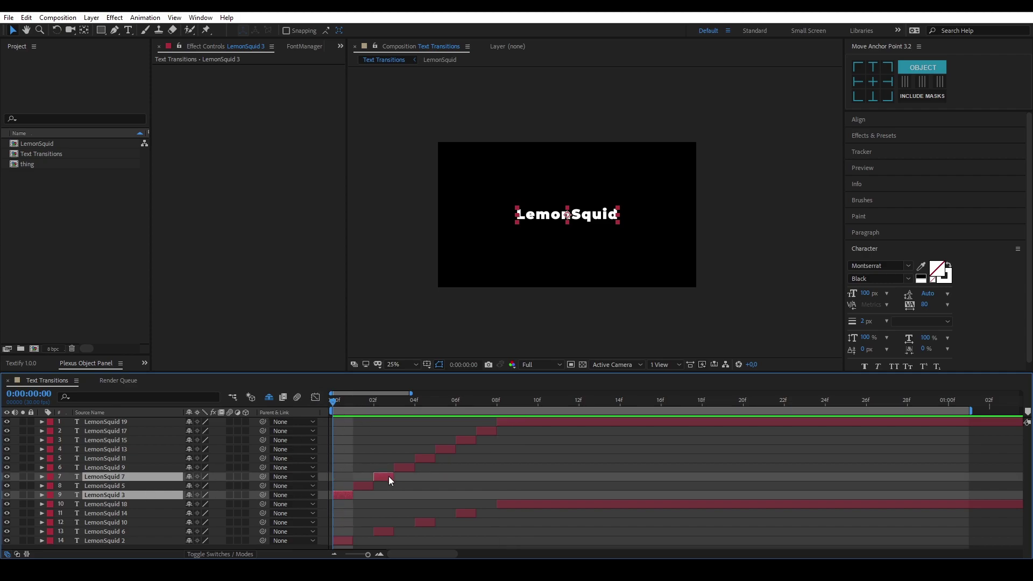
pyautogui.keyDown('ctrl'); pyautogui.click(443, 449); pyautogui.keyUp('ctrl')
pyautogui.keyDown('ctrl'); pyautogui.click(427, 459); pyautogui.keyUp('ctrl')
pyautogui.keyDown('ctrl'); pyautogui.click(441, 451); pyautogui.keyUp('ctrl')
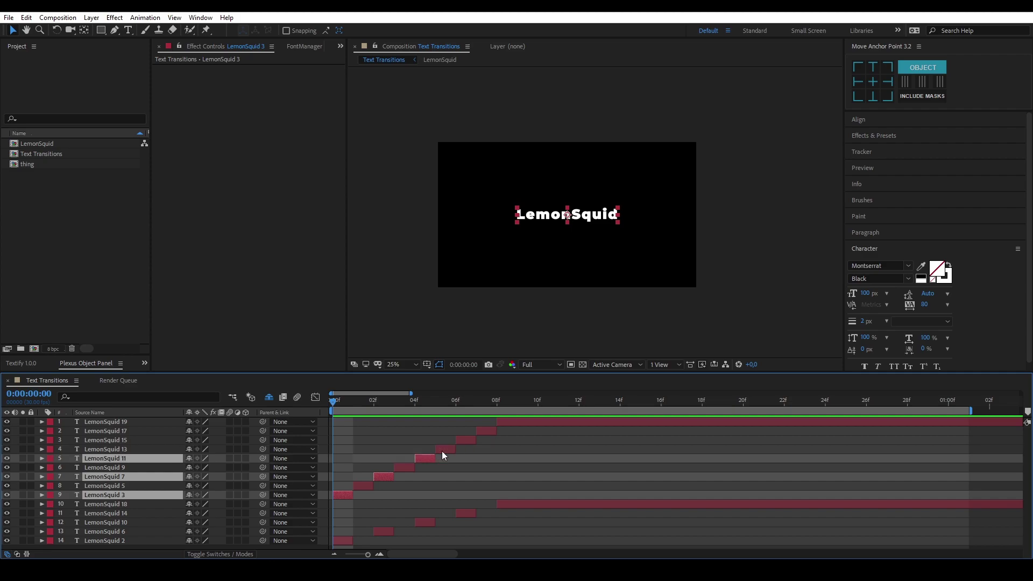
pyautogui.keyDown('ctrl'); pyautogui.click(481, 439); pyautogui.keyUp('ctrl')
pyautogui.press('Delete')
# - Delete LemonSquid 19 and preview the solid/outline flash transition
pyautogui.click(510, 425)
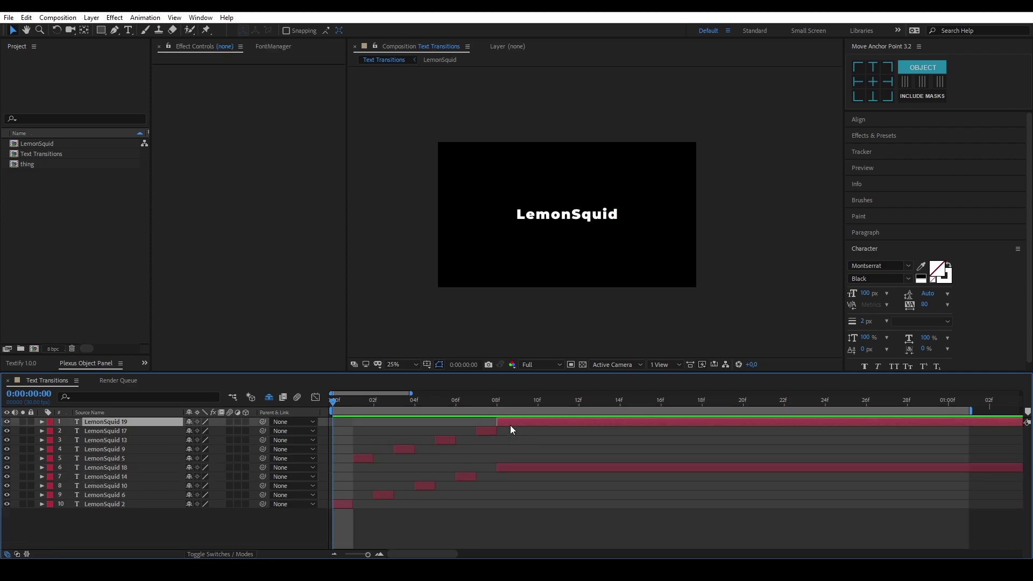
pyautogui.press('Delete')
pyautogui.moveTo(516, 402); pyautogui.dragTo(306, 401)
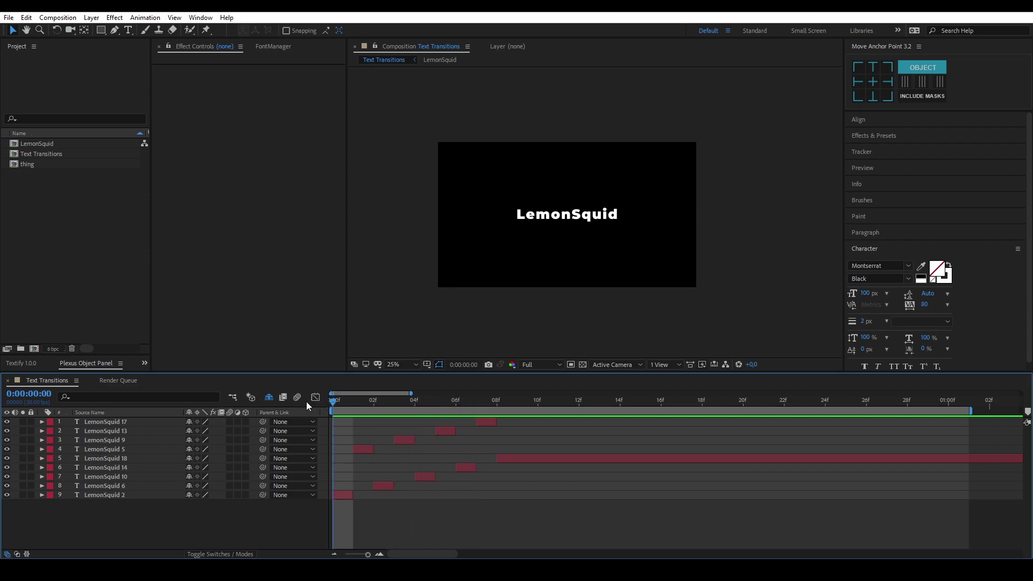
pyautogui.press('space')
pyautogui.press('space')
pyautogui.moveTo(173, 531); pyautogui.dragTo(89, 421)
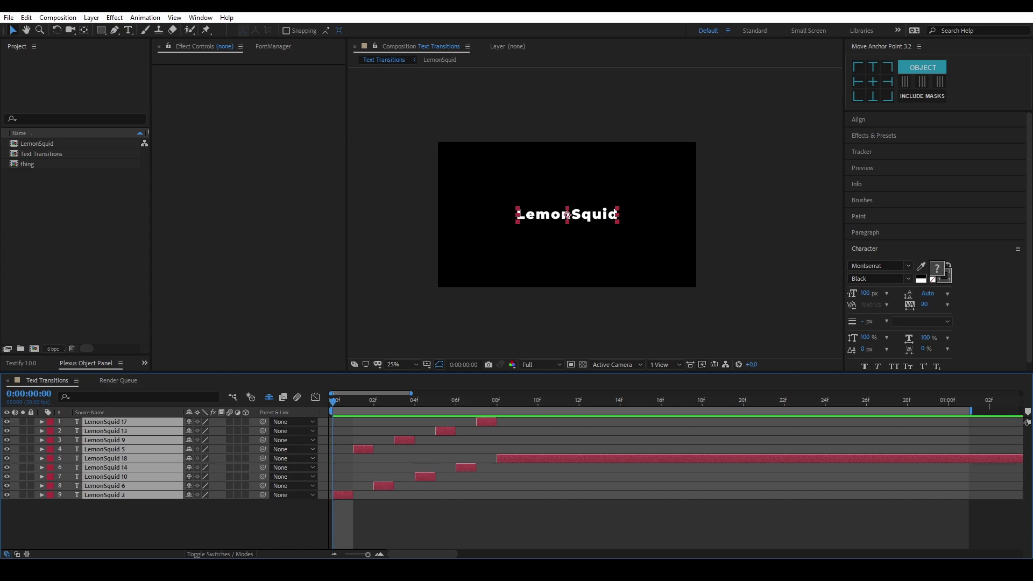
# - Close the current project, leaving a fresh empty project
pyautogui.hotkey('ctrl', 'alt', 'n')
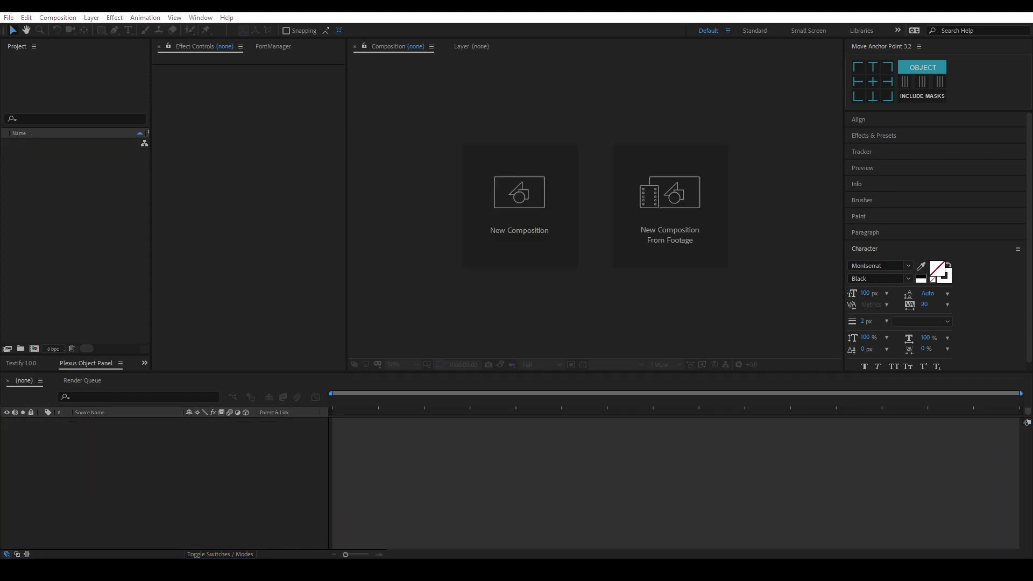